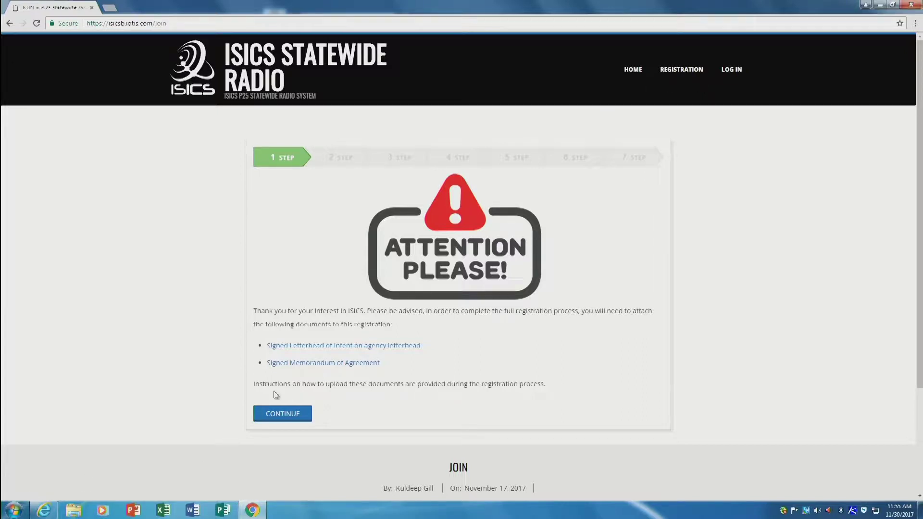
- Open the signed letter of intent guidance from the registration page and review its upload instructions and sample letter
left_click(299, 346)
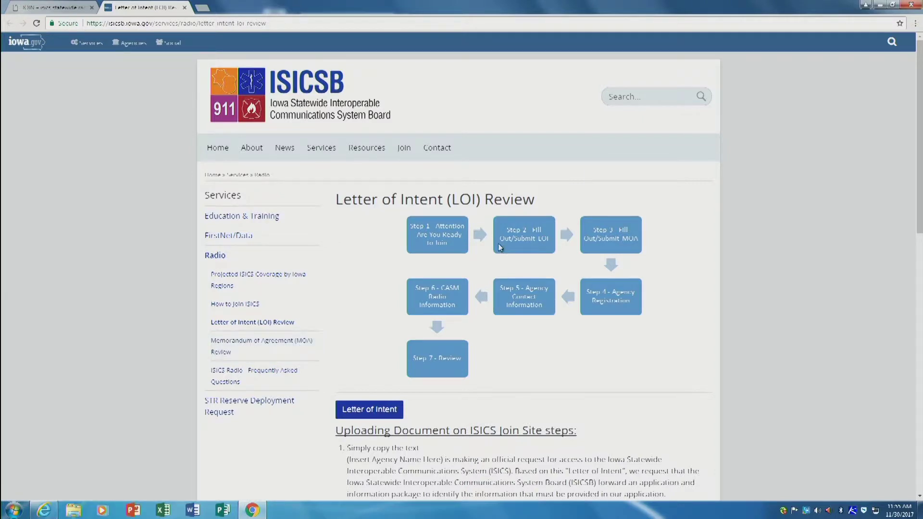
scroll(439, 239, "down", 1)
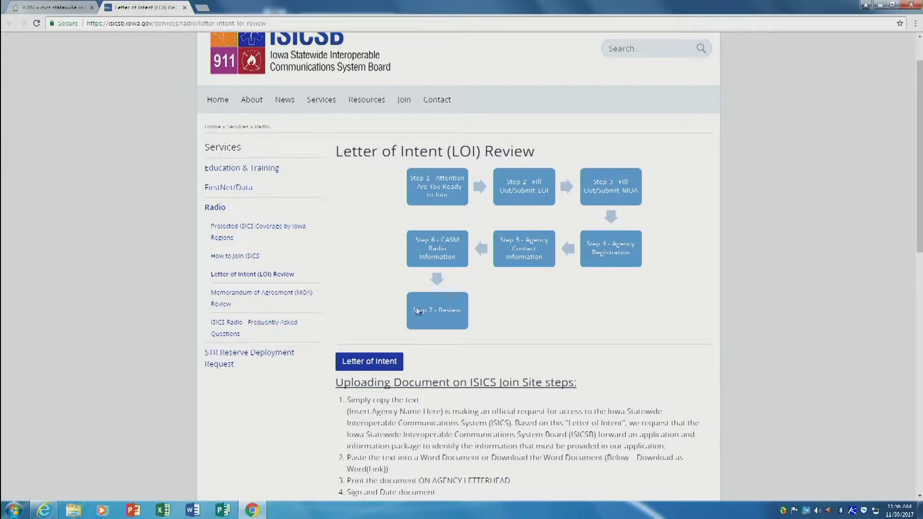
scroll(289, 288, "down", 3)
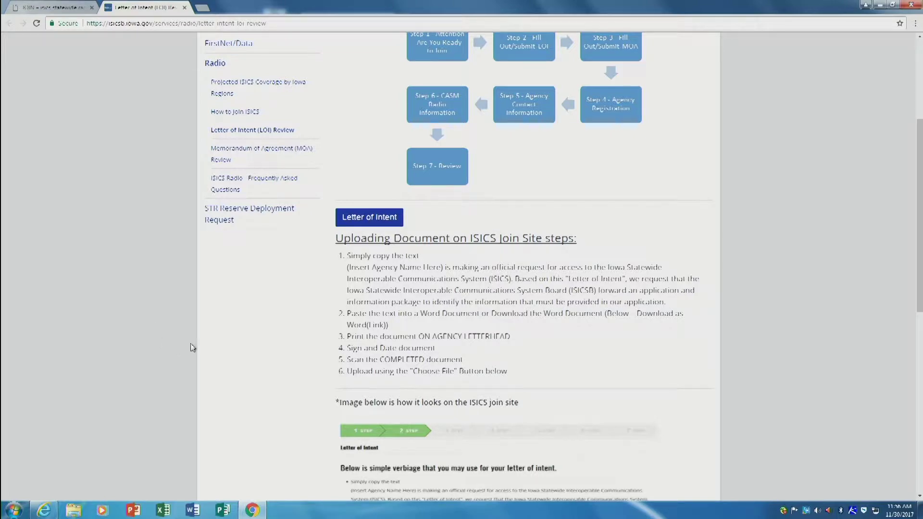
scroll(403, 273, "down", 1)
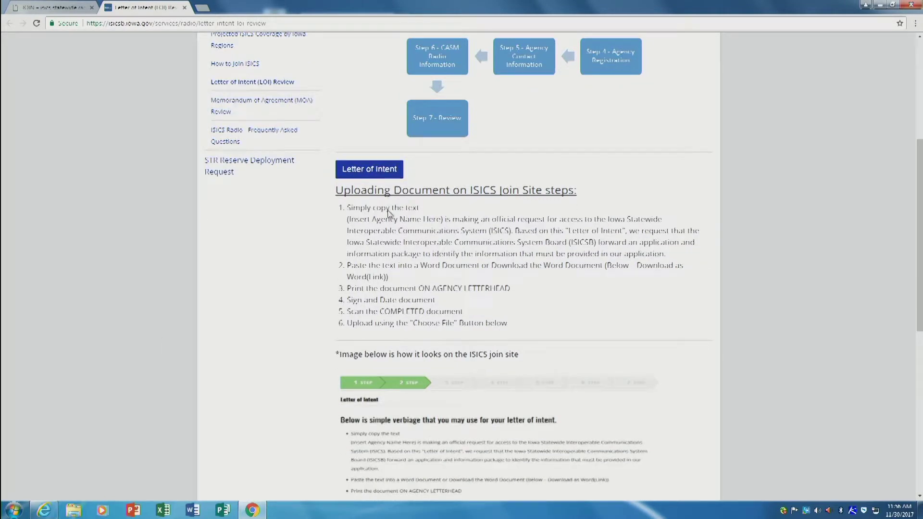
left_click(361, 171)
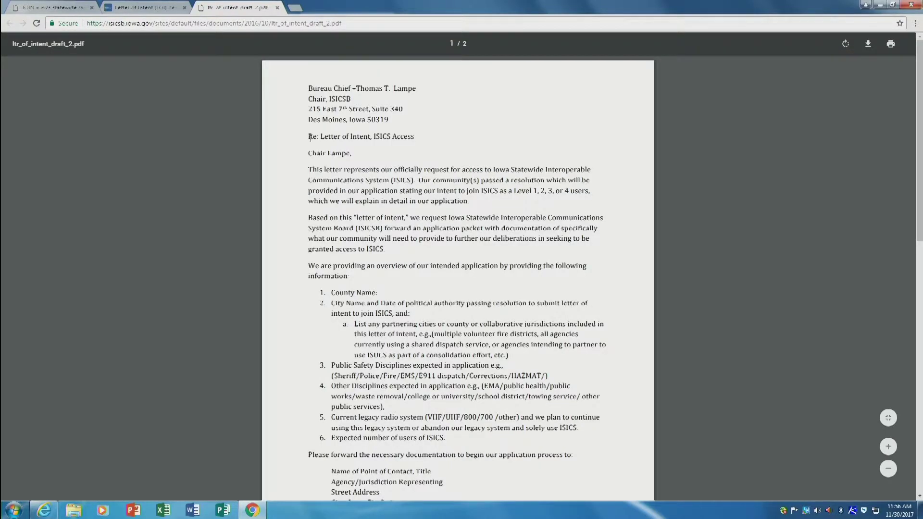
left_click(277, 8)
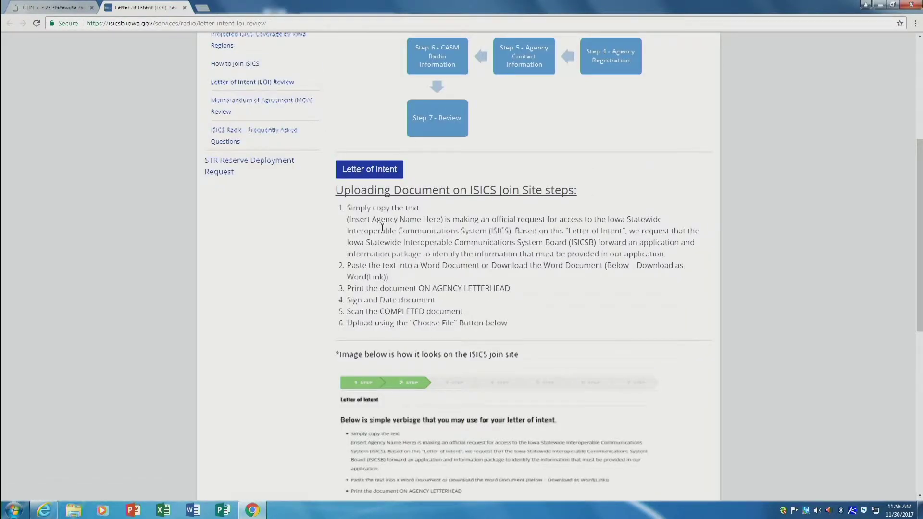
scroll(380, 193, "down", 1)
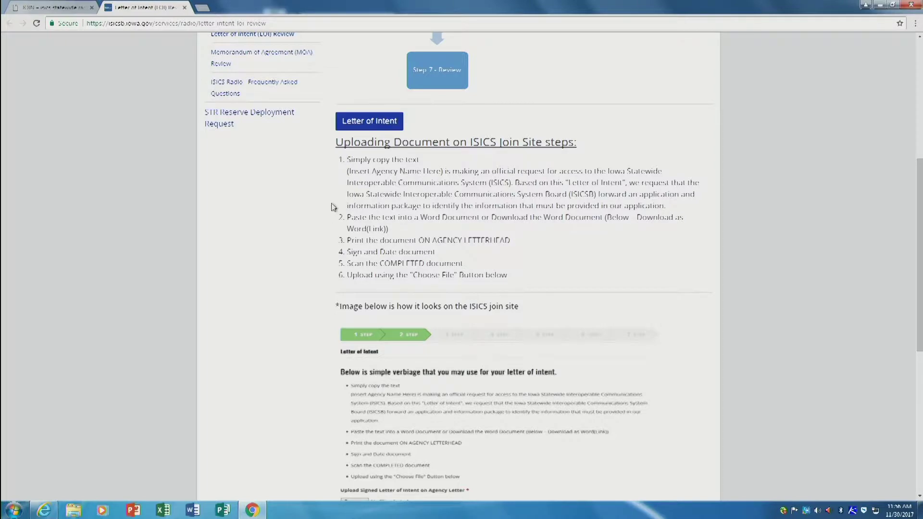
scroll(337, 203, "down", 4)
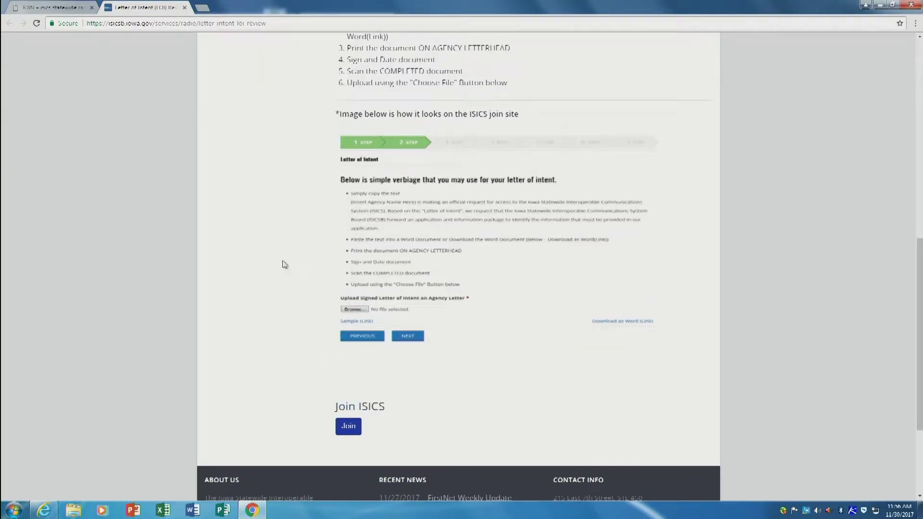
- Open the signed Memorandum of Agreement guidance from the registration page to view it, and return to the registration
left_click(65, 7)
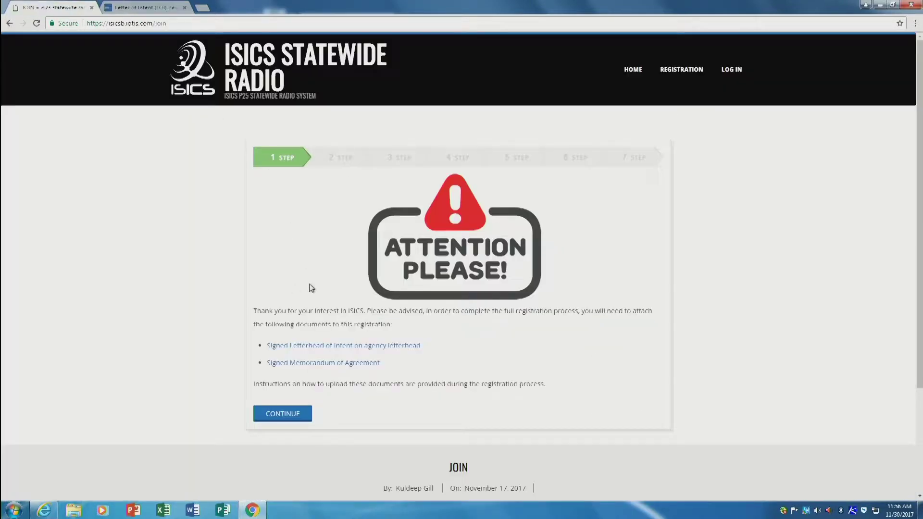
left_click(326, 363)
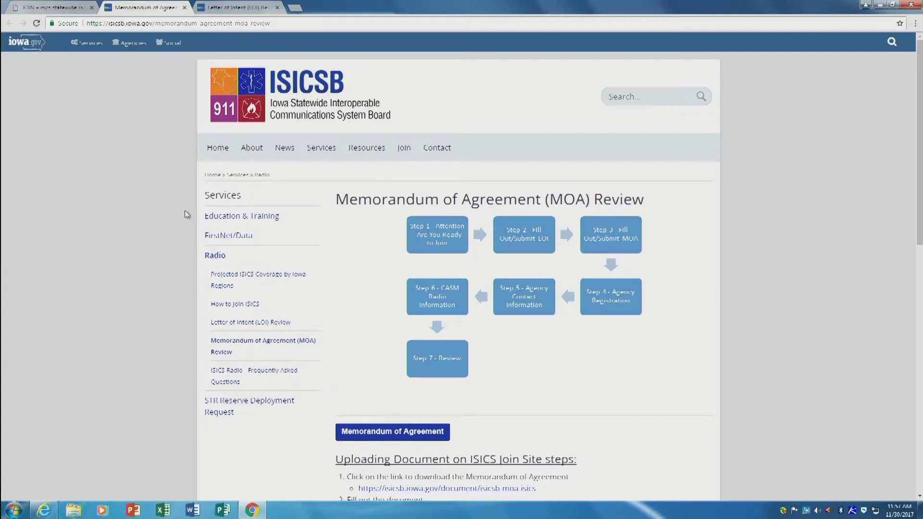
key("ctrl+1")
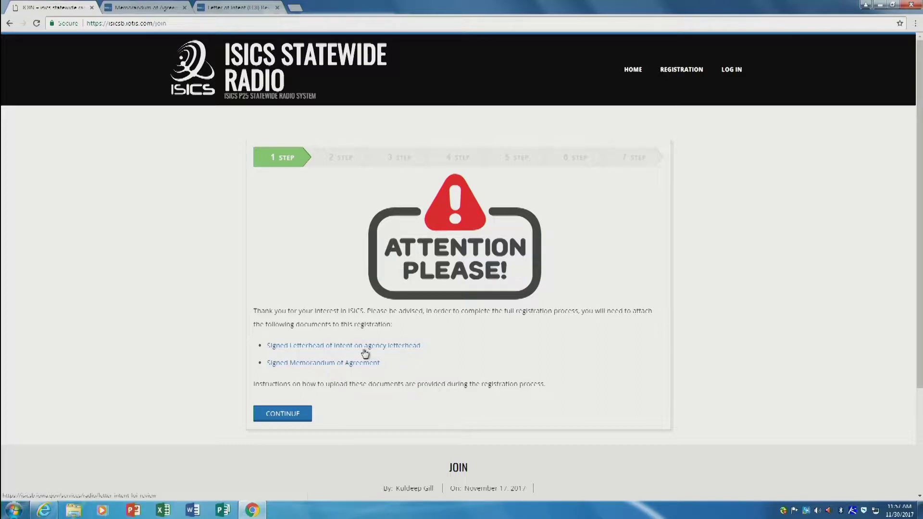
- Continue to the Letter of Intent stage of the registration, download the Word sample letter and open it
left_click(309, 414)
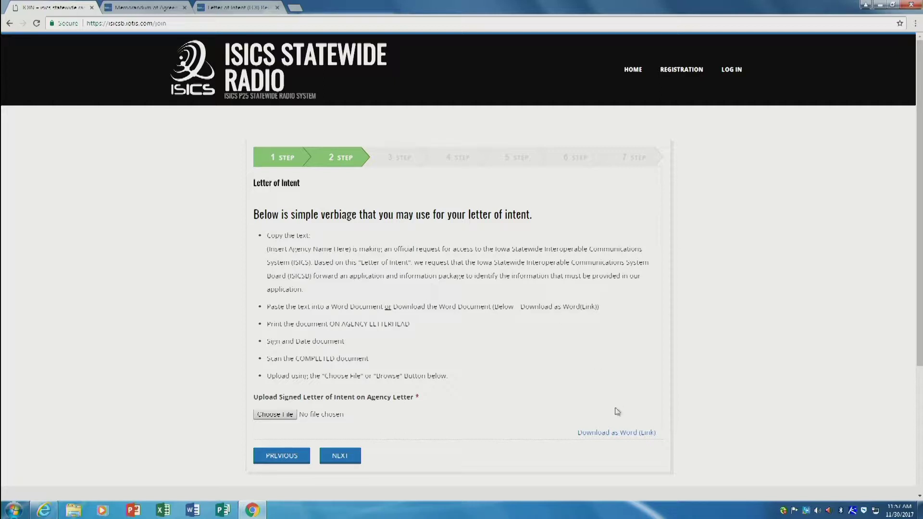
left_click(615, 433)
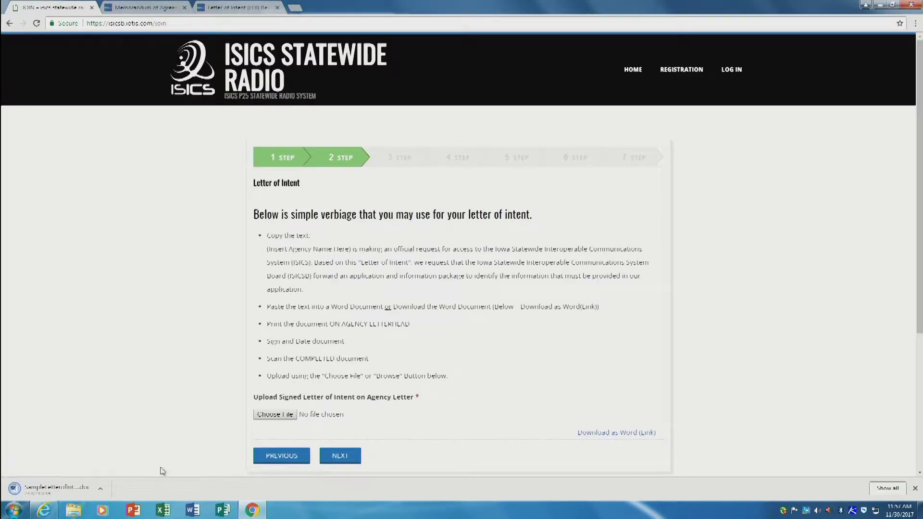
left_click(56, 489)
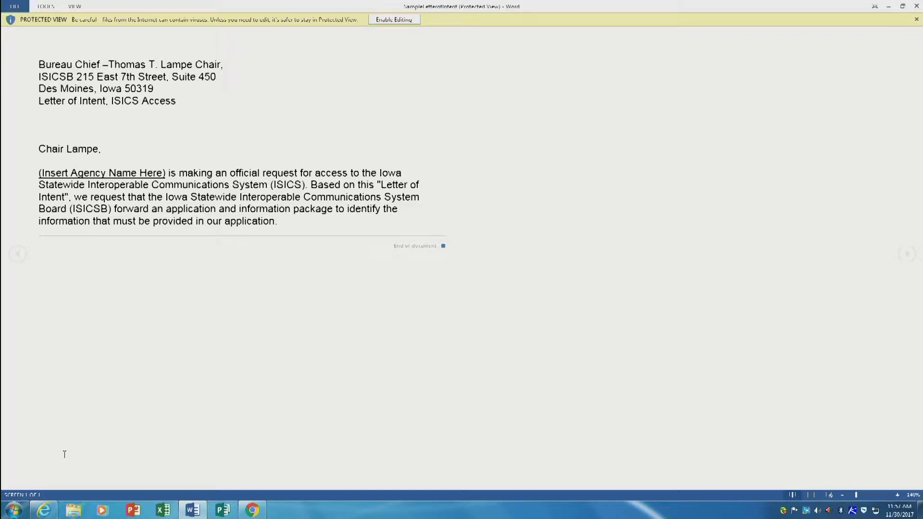
- Enable saving for the sample letter opened in Protected View
left_click(8, 8)
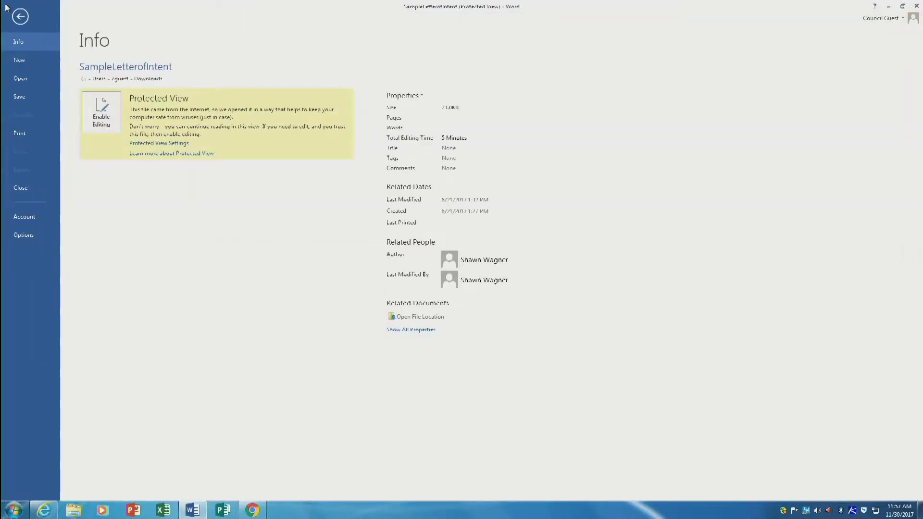
left_click(21, 99)
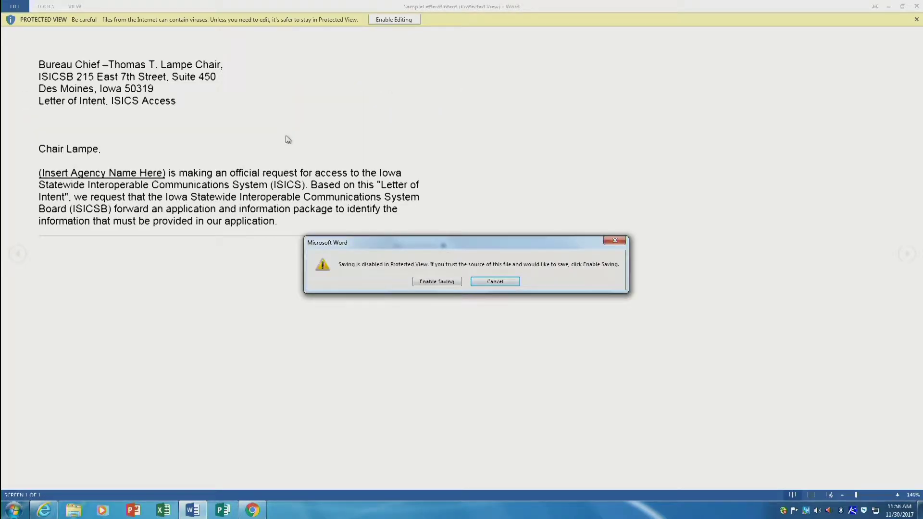
left_click(438, 282)
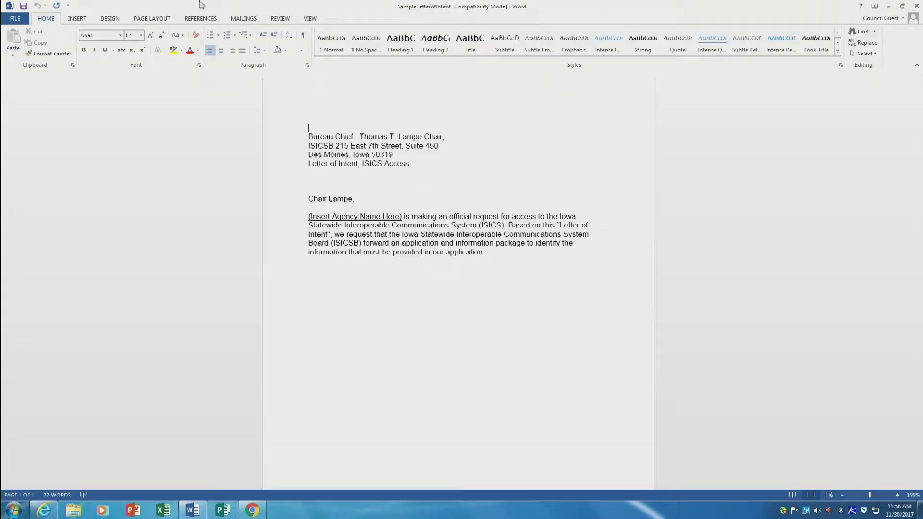
- Save the letter as SampleLetterofIntent in My Documents in Word 97-2003 format, and return to the registration form in Chrome
left_click(15, 18)
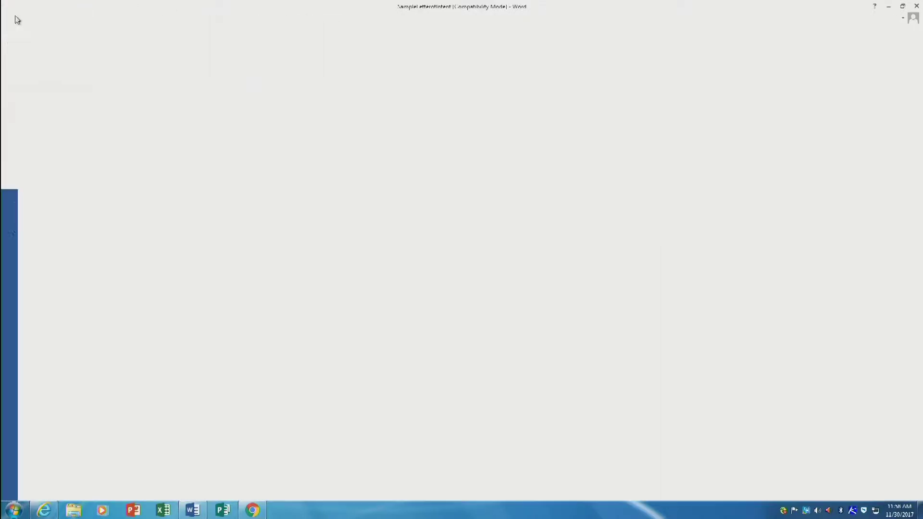
left_click(31, 114)
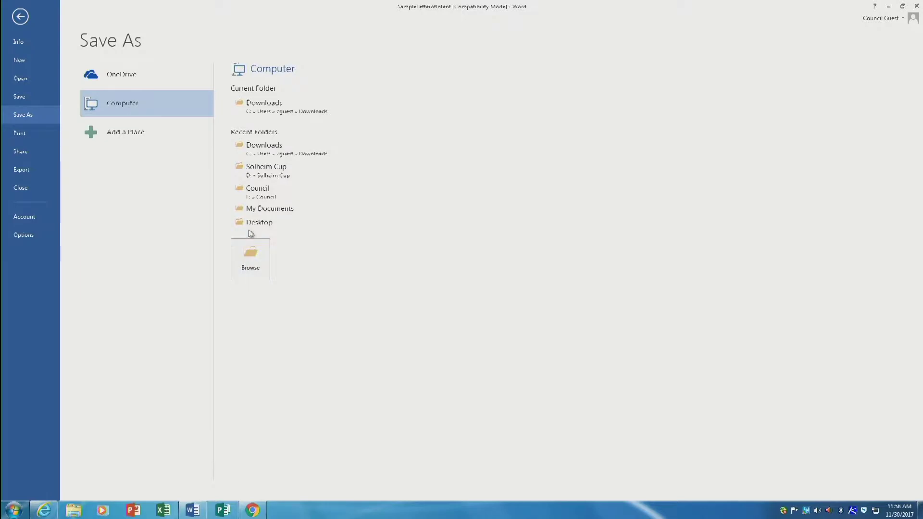
left_click(262, 212)
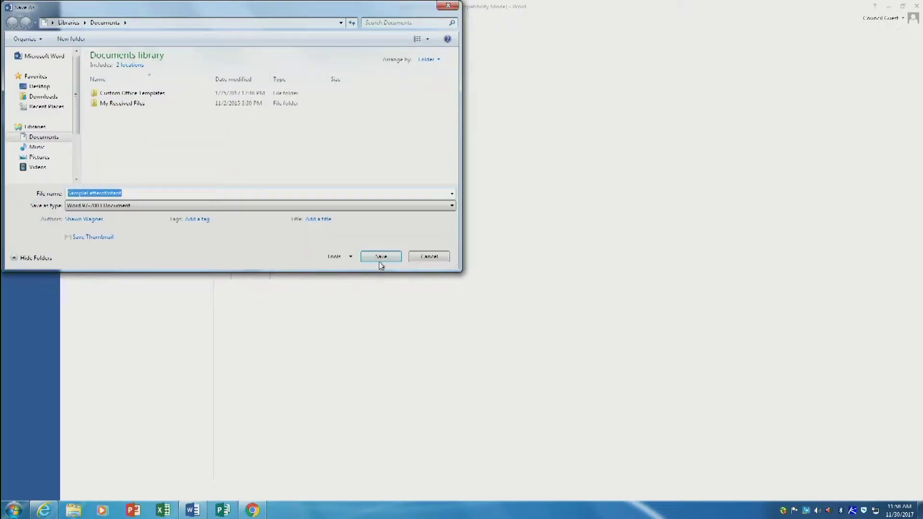
left_click(399, 260)
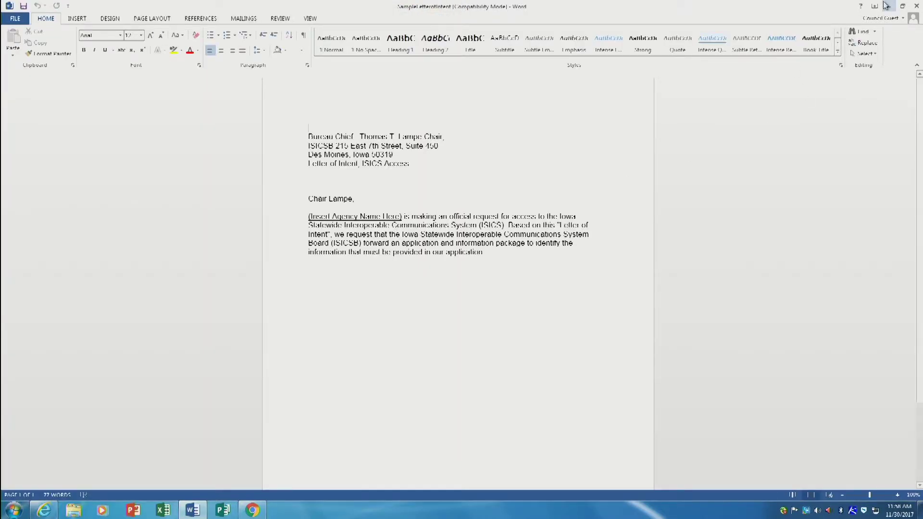
left_click(886, 6)
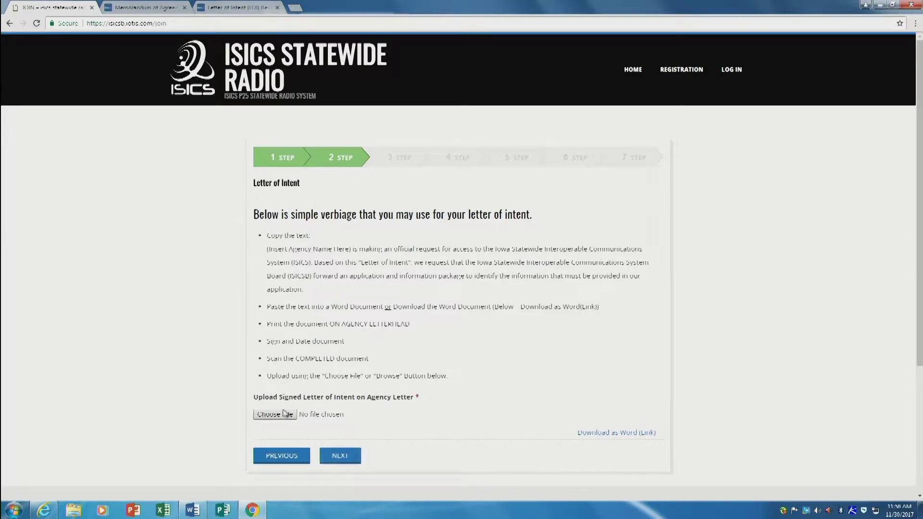
- Attach SampleLetterofIntent from the Documents library as the signed letter of intent and advance to the Memorandum of Agreement stage
left_click(284, 414)
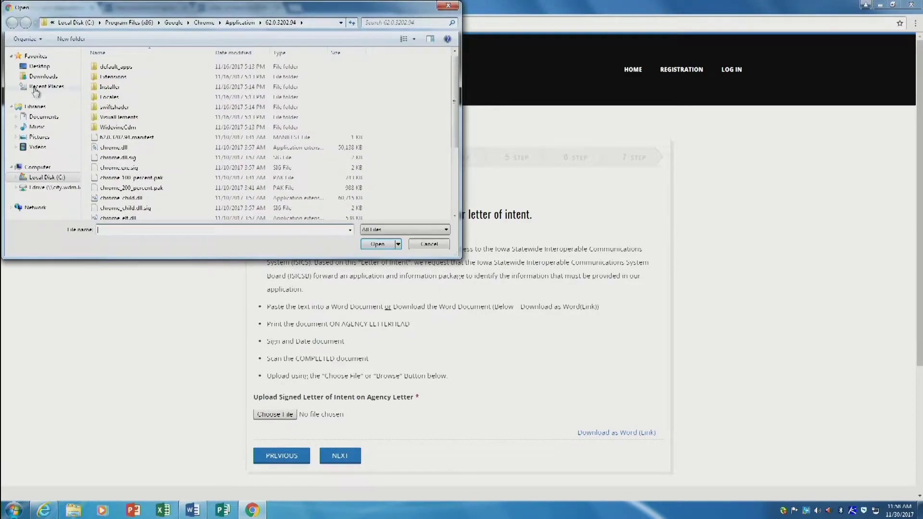
left_click(39, 66)
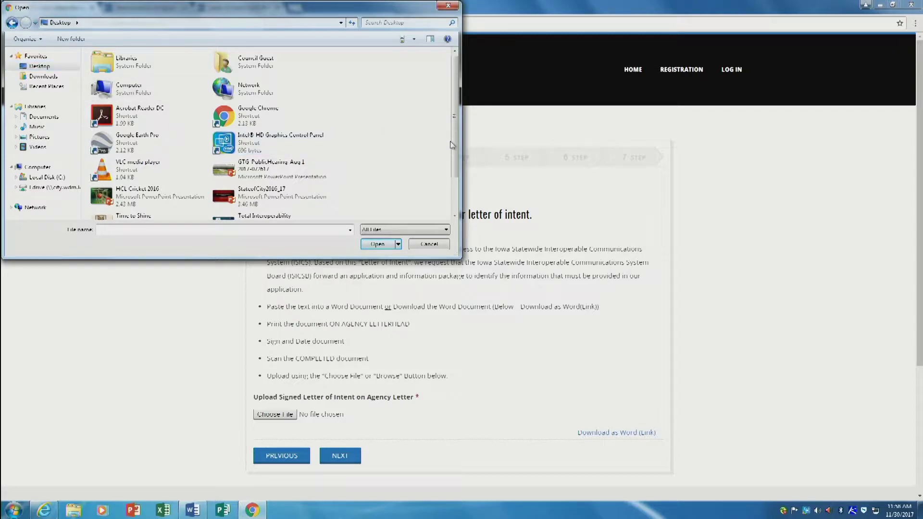
left_click_drag(457, 143, 447, 117)
scroll(447, 117, "down", 3)
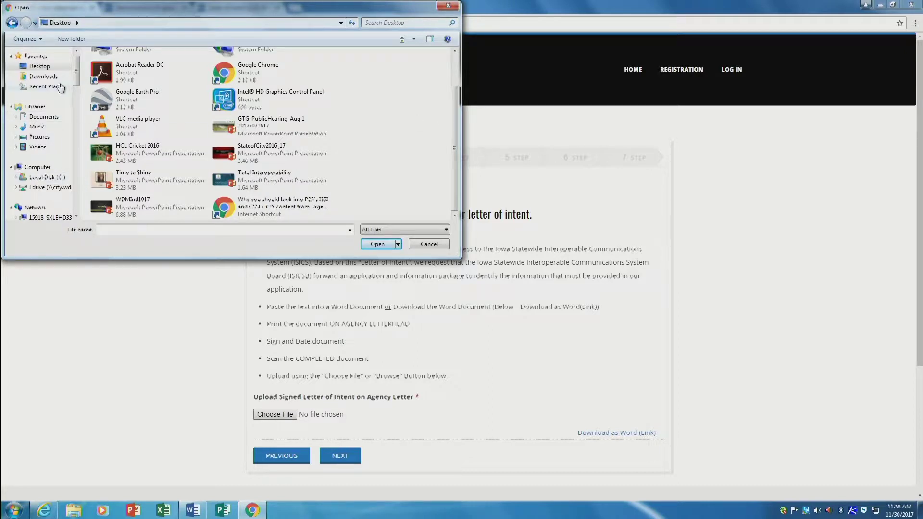
left_click(53, 117)
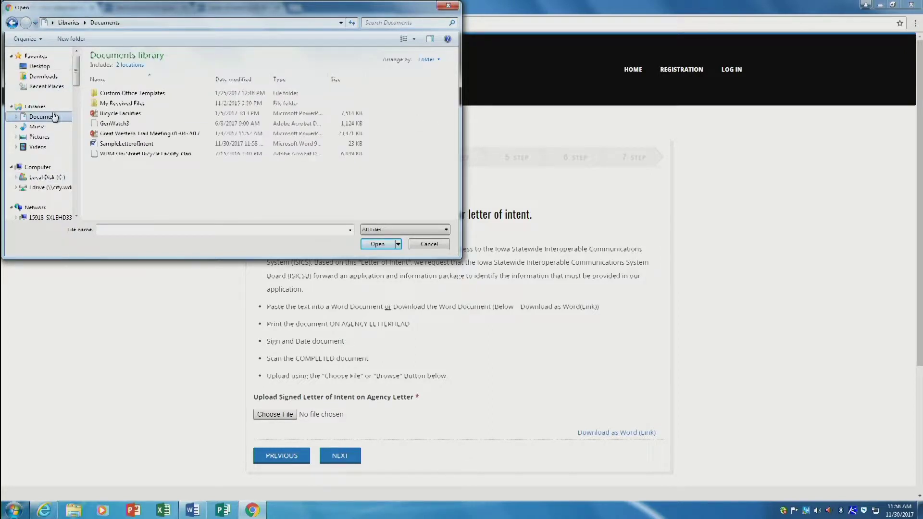
left_click(143, 143)
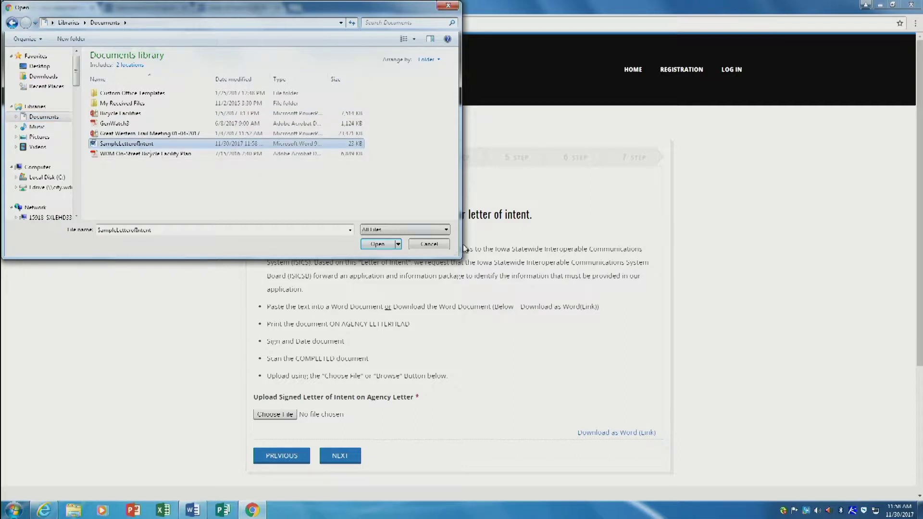
left_click(378, 244)
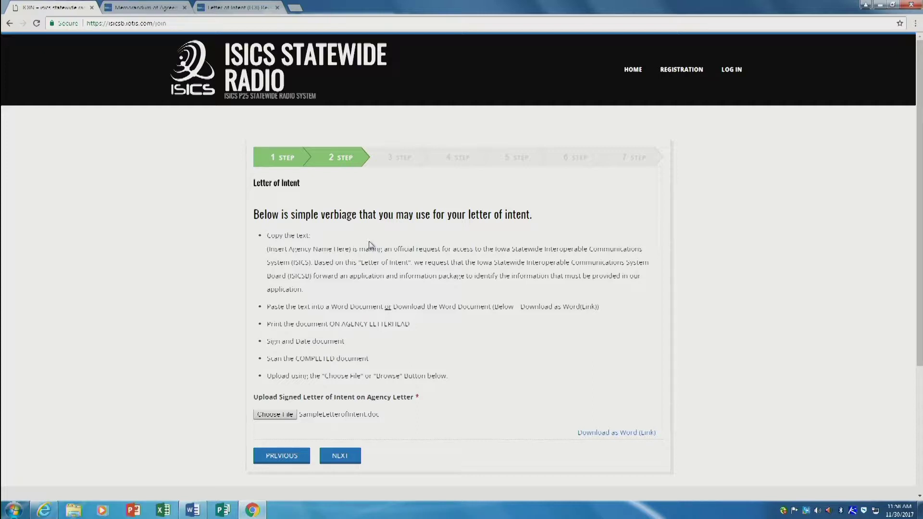
left_click(348, 457)
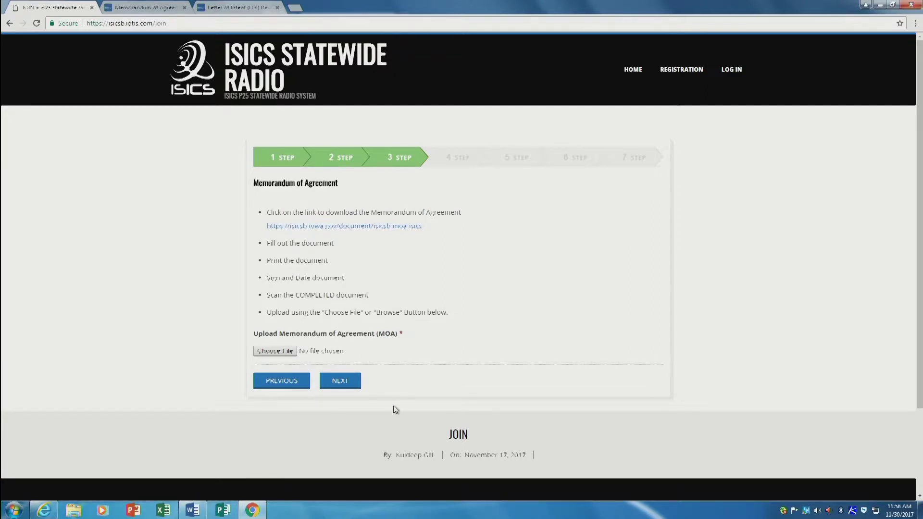
- Open the linked Memorandum of Agreement PDF and save it as isicsb_moa_for_isics_packet_20170306 in the Downloads folder
left_click(348, 225)
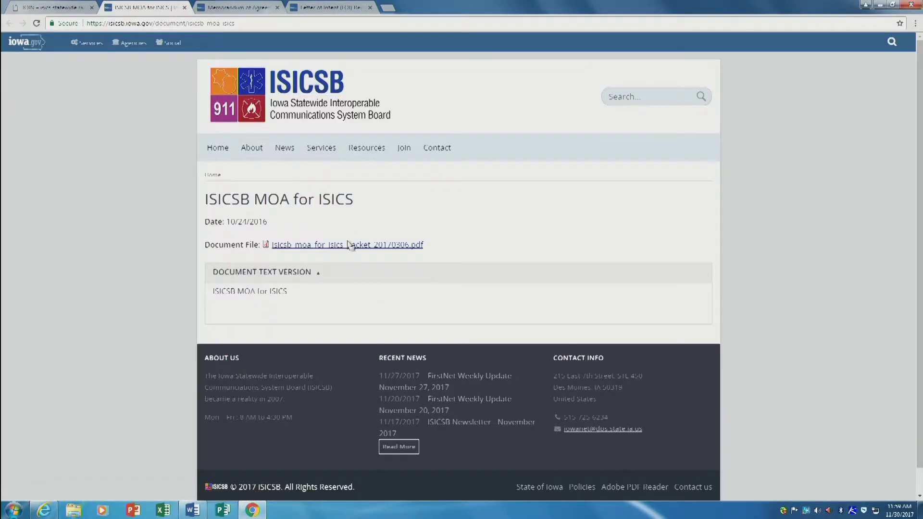
left_click(350, 251)
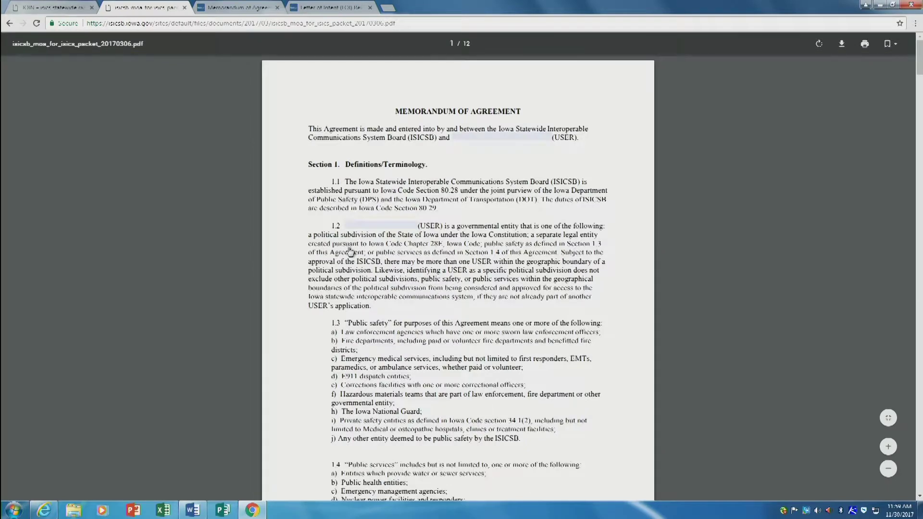
left_click(842, 44)
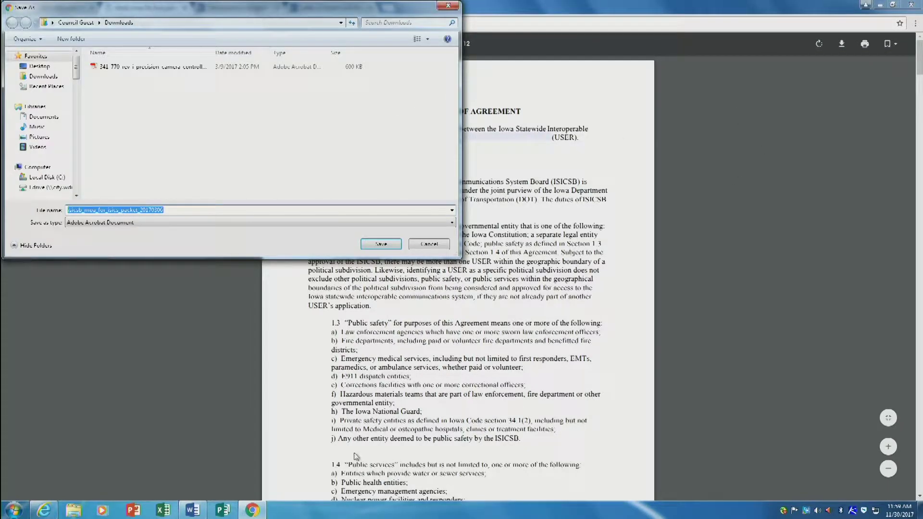
left_click(380, 244)
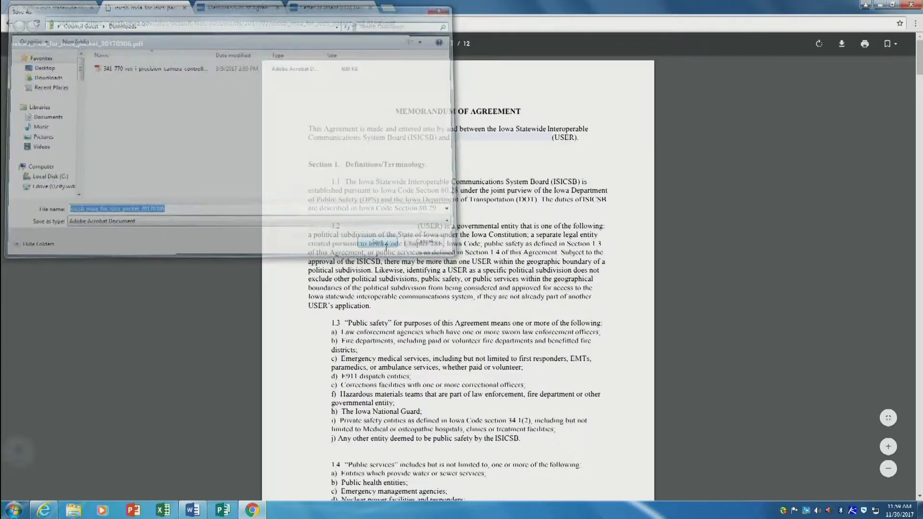
- Attach isicsb_moa_for_isics_packet_20170306 from the Downloads folder as the Memorandum of Agreement on the registration form and advance to the agency details
left_click(58, 6)
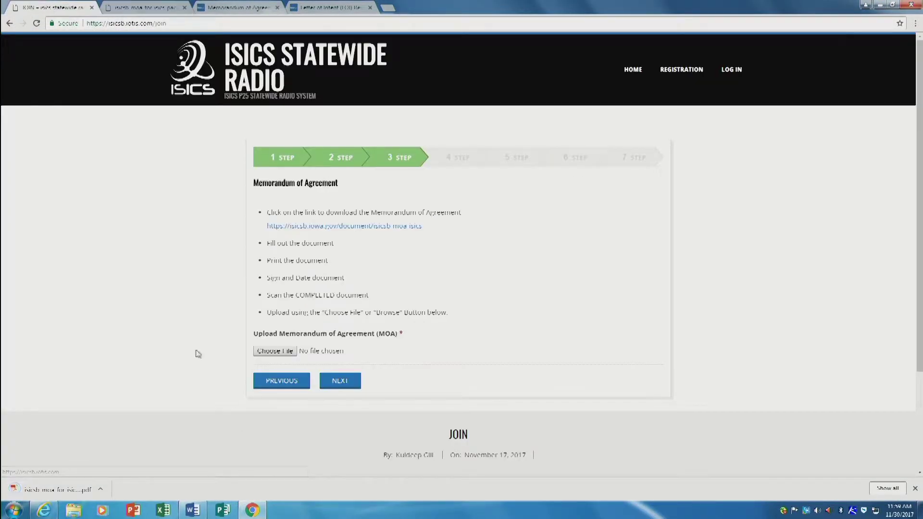
left_click(262, 351)
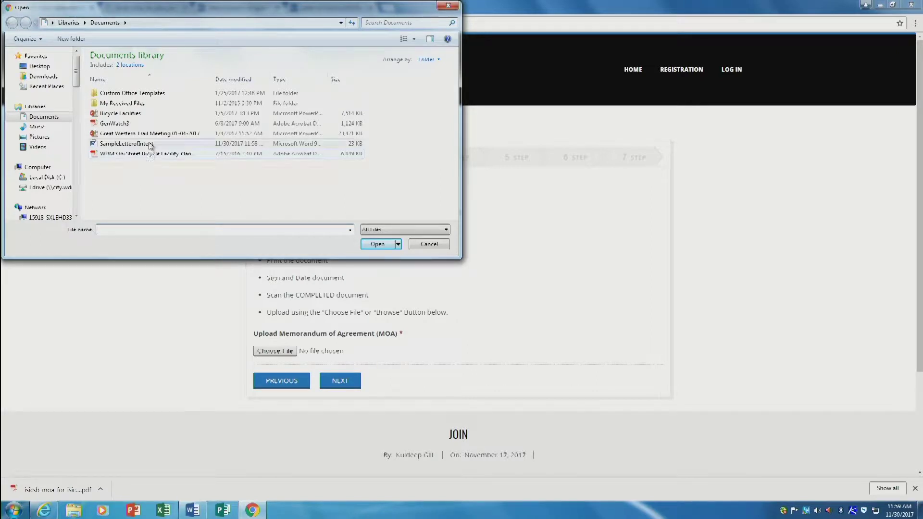
left_click(43, 76)
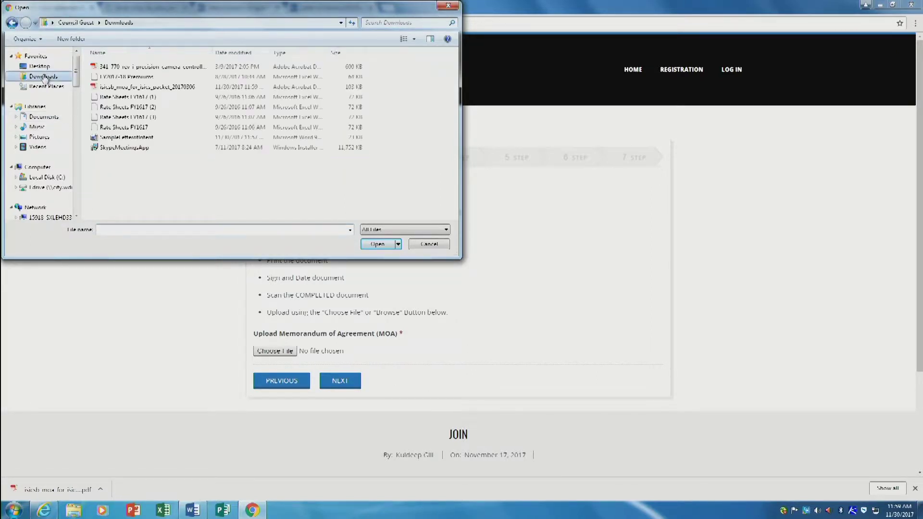
left_click(144, 88)
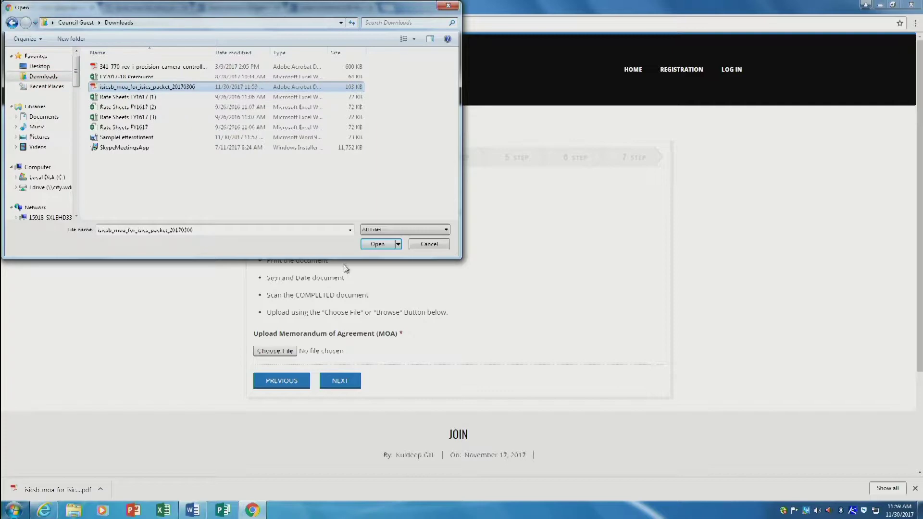
left_click(370, 250)
left_click(338, 381)
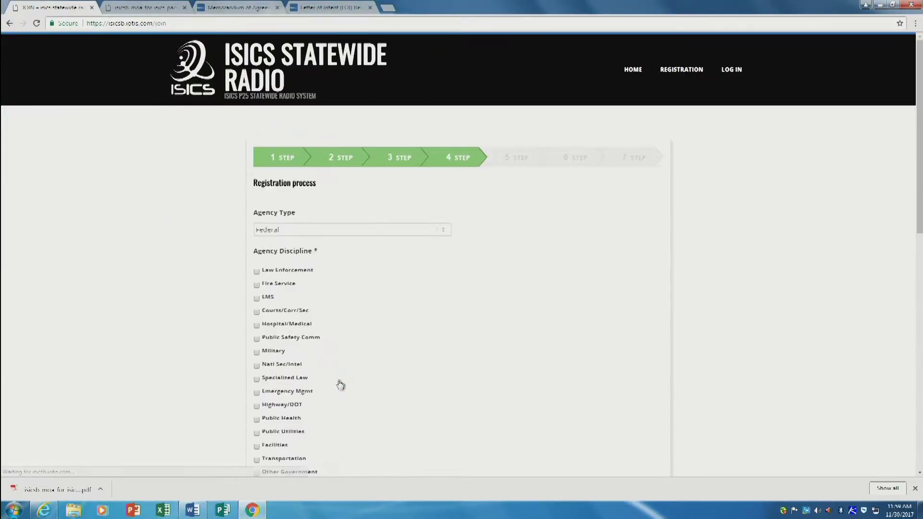
- Set the agency type to Local and select Law Enforcement as the agency discipline
left_click(443, 230)
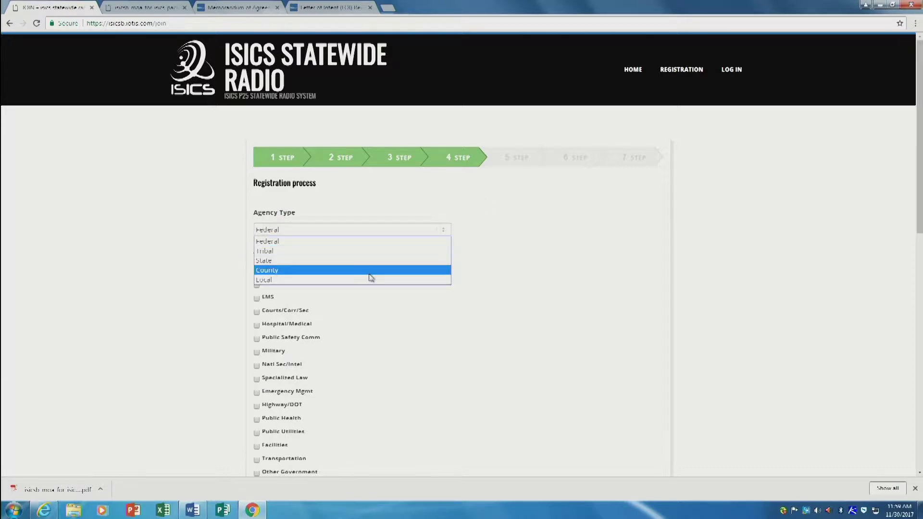
left_click(363, 280)
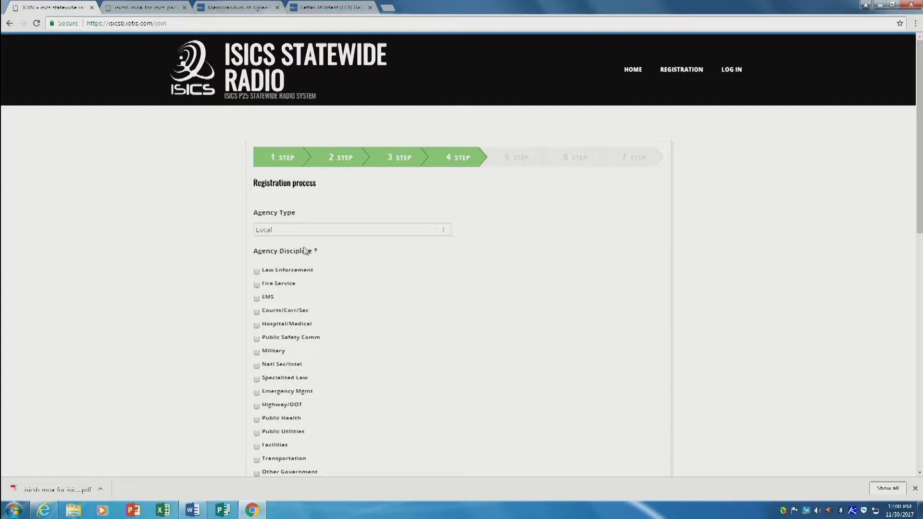
left_click(291, 271)
- Enter Law Central as the agency name and fill in the agency's street address, city and ZIP code
scroll(351, 317, "down", 6)
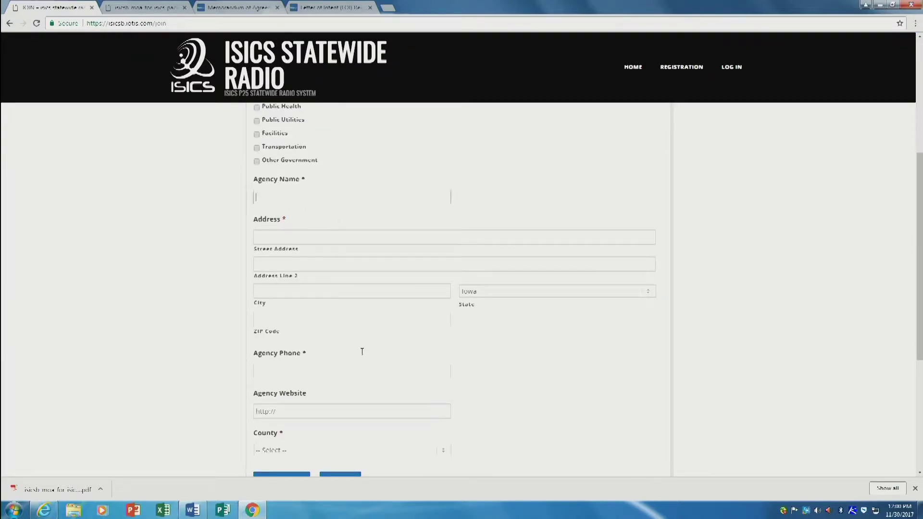
type("Iowa")
type(" Central")
left_click(452, 237)
type("1234 Justice Ln")
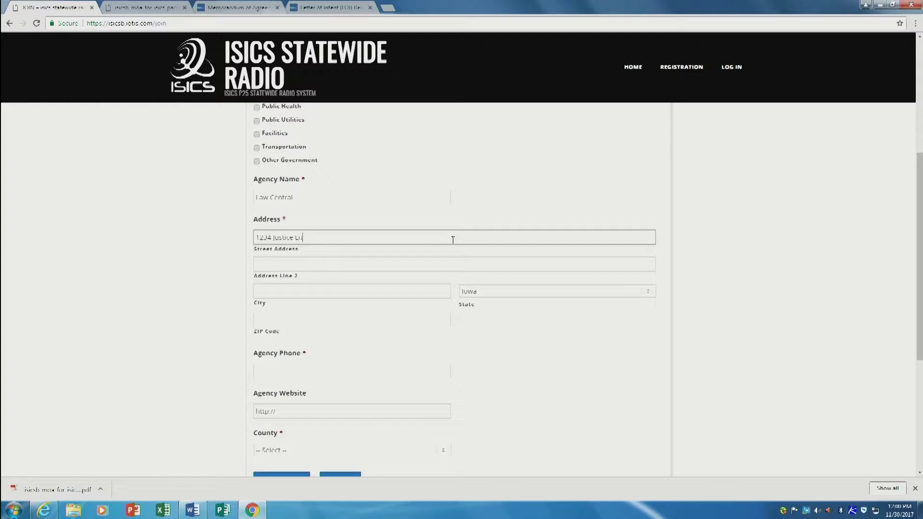
left_click(343, 294)
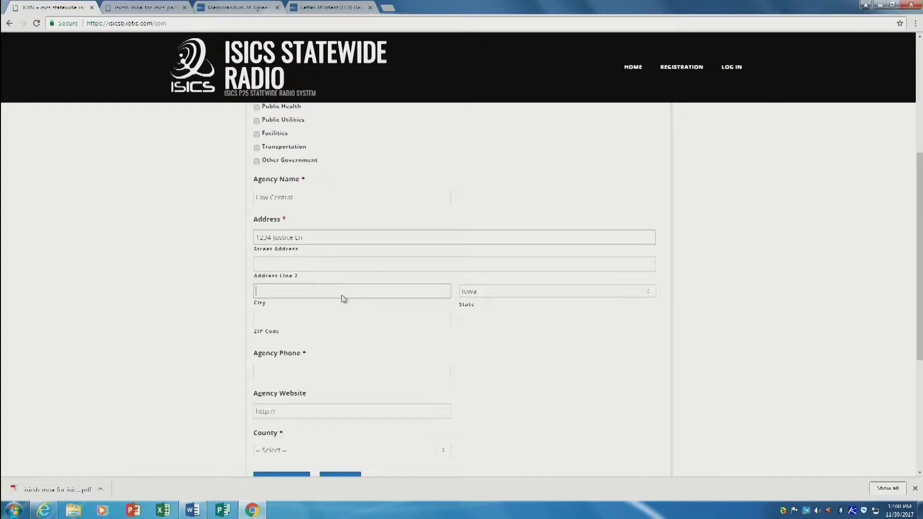
type("Justice")
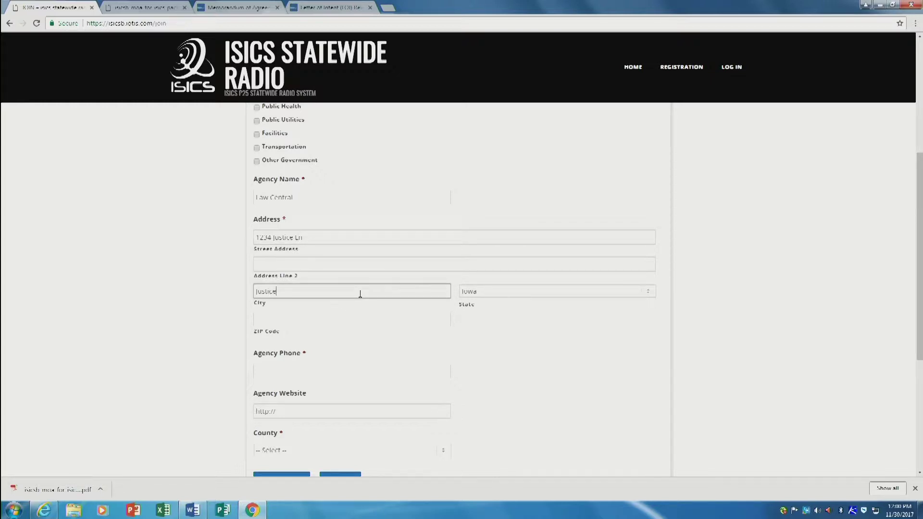
left_click(339, 317)
type("50001")
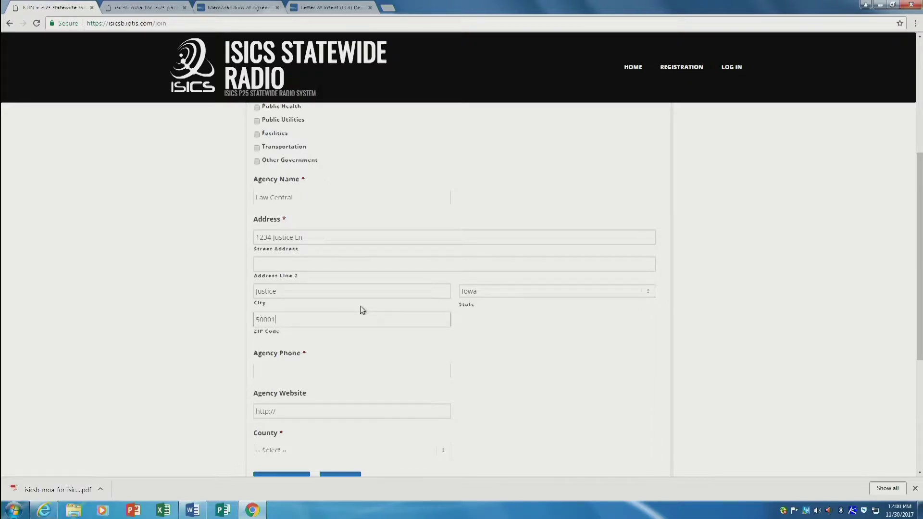
- Fill in the agency's phone number, choose Calhoun as the county, and advance to the agency contact stage
left_click(328, 368)
type("111) 111-1111")
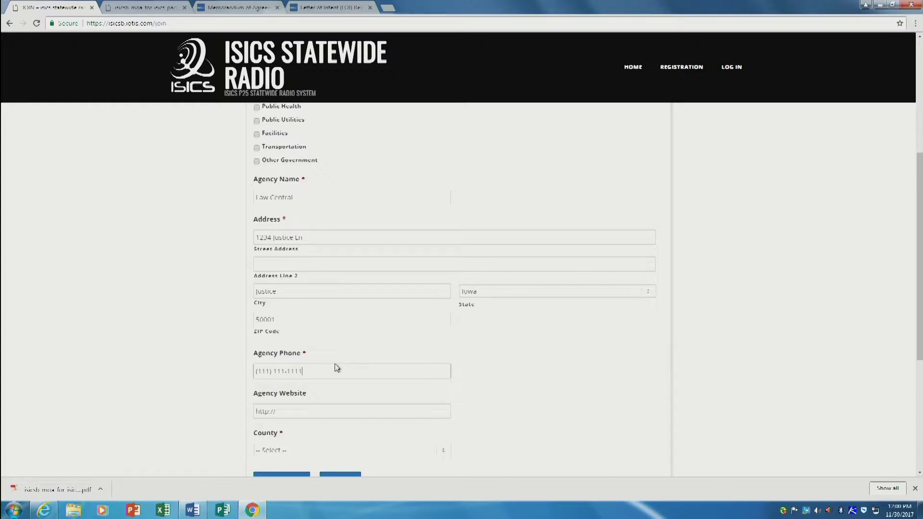
key("Tab")
scroll(353, 366, "down", 2)
left_click(355, 356)
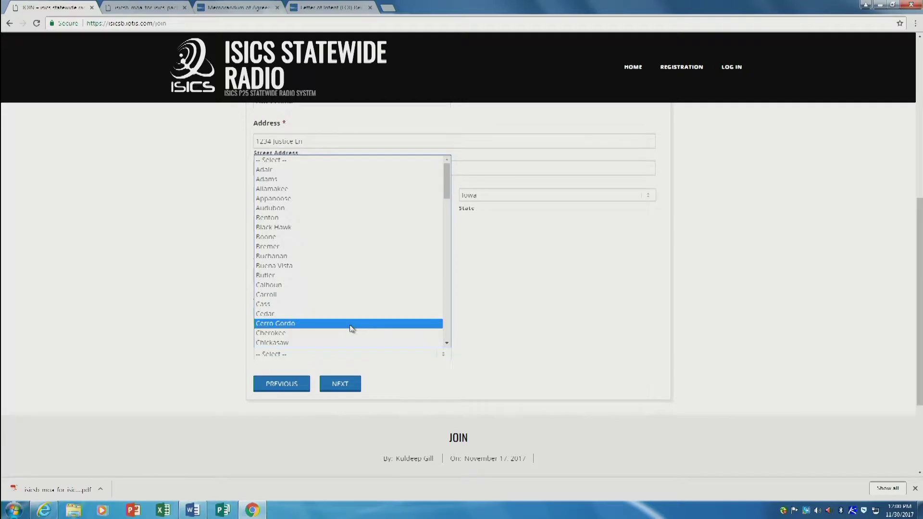
left_click(331, 287)
scroll(332, 303, "down", 1)
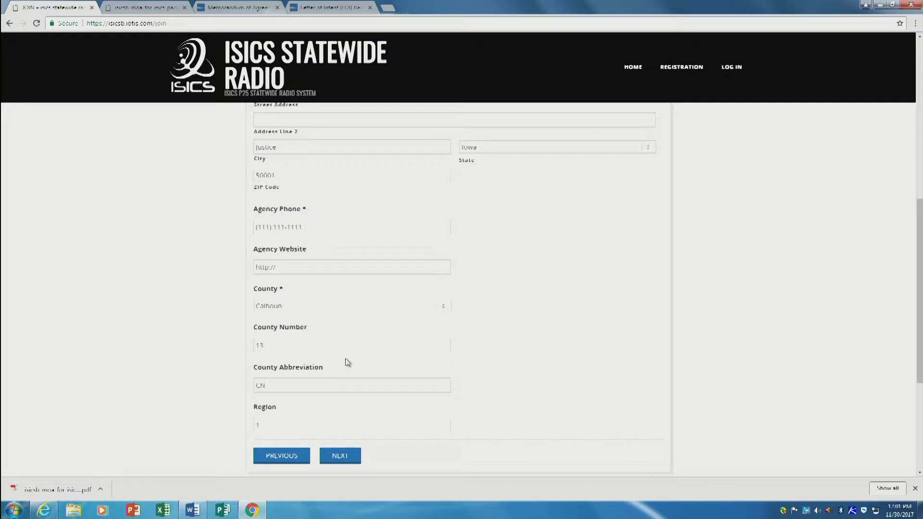
left_click(340, 456)
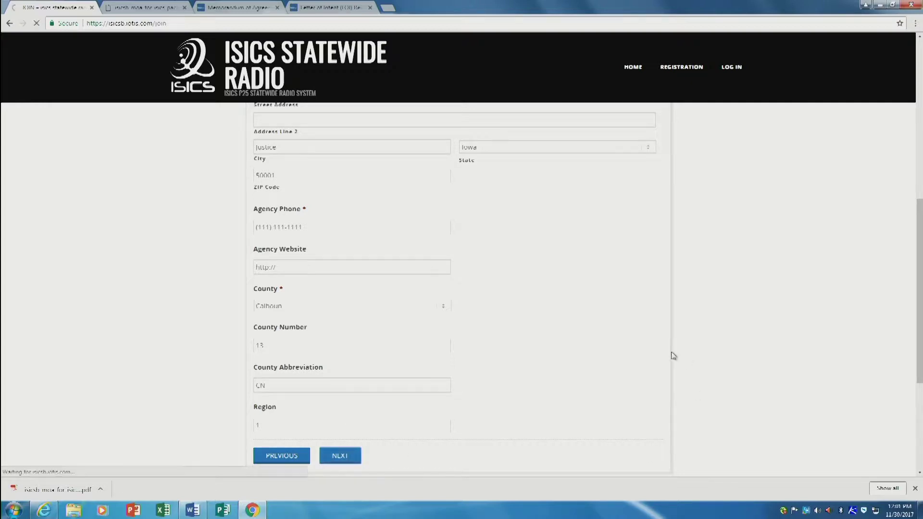
- Enter the agency contact's first and last name and set the job title to Sheriff
left_click(356, 230)
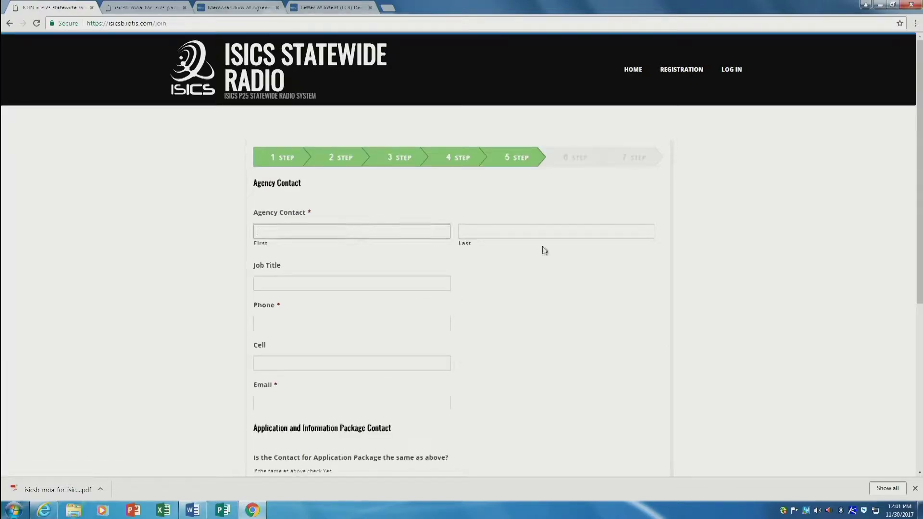
type("Johnny")
key("Tab")
type("Law")
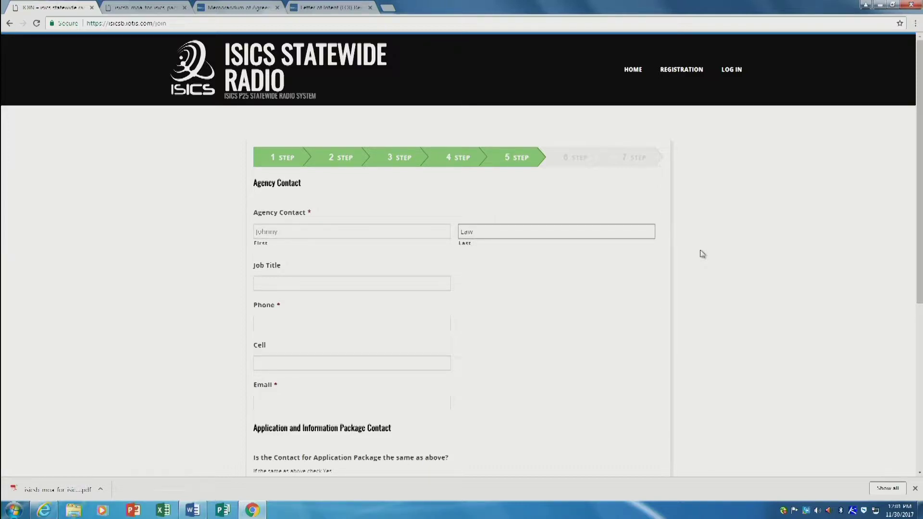
left_click(292, 281)
type("Sheriff")
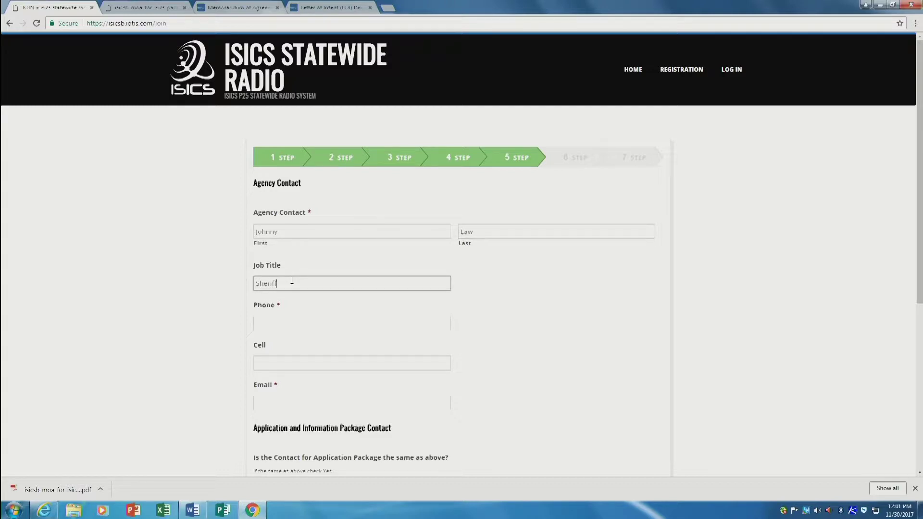
- Fill in the agency contact's phone number and e-mail address, leaving the cell number blank
left_click(329, 329)
type("2222224")
type("2222")
key("Tab")
key("Tab")
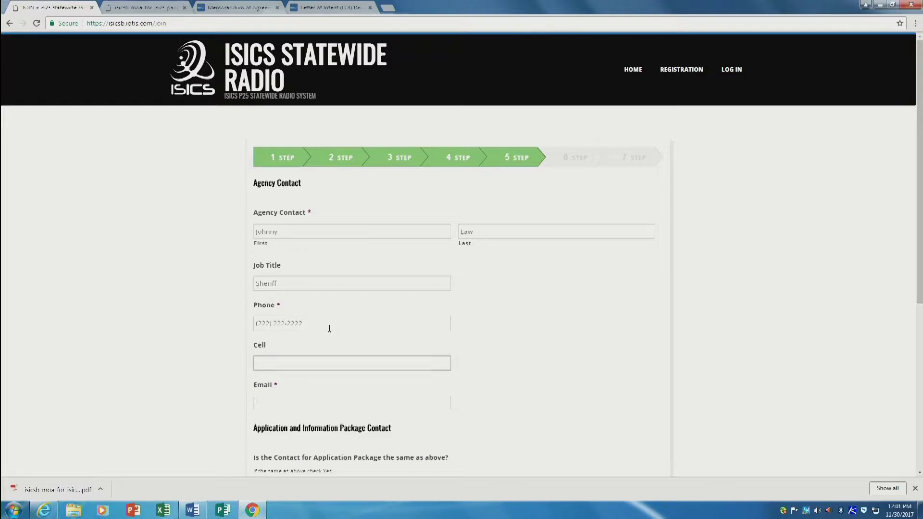
type("John")
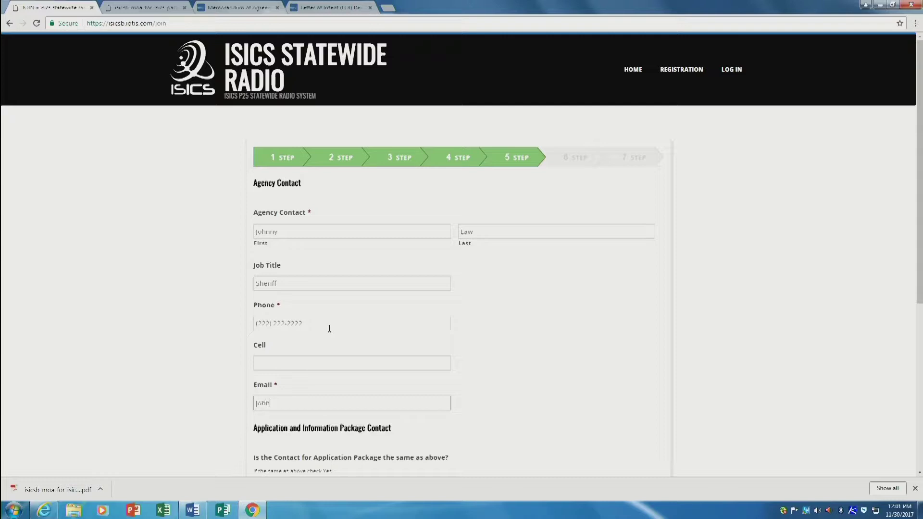
type("law@test.com")
- Answer Yes to using the same contact for the application package and advance to the CASM questions
scroll(292, 323, "down", 3)
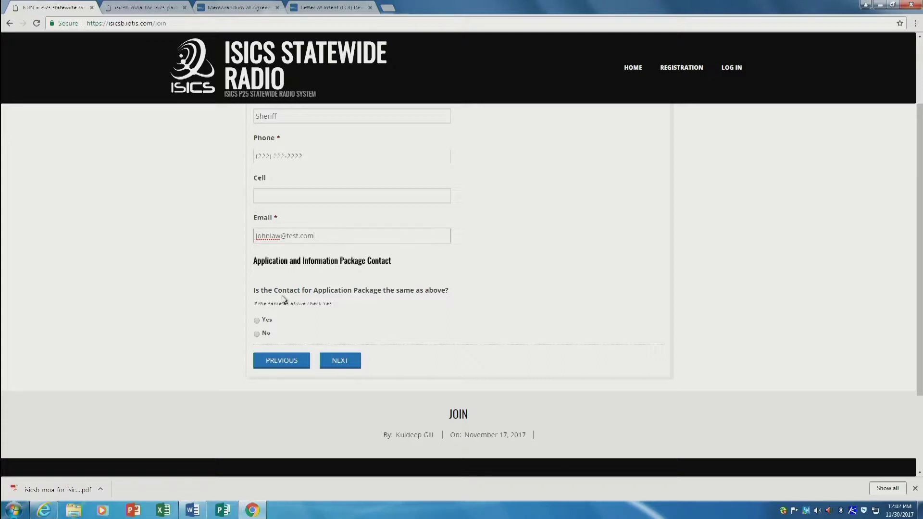
left_click(257, 320)
left_click(339, 361)
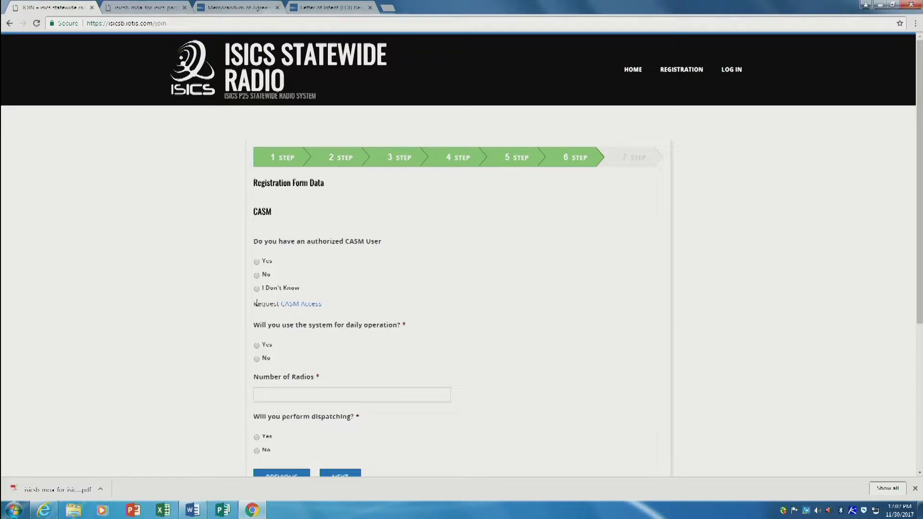
- Answer No to authorized CASM user, daily operation and dispatching, enter 5 as the number of radios, and advance to the summary
left_click(257, 275)
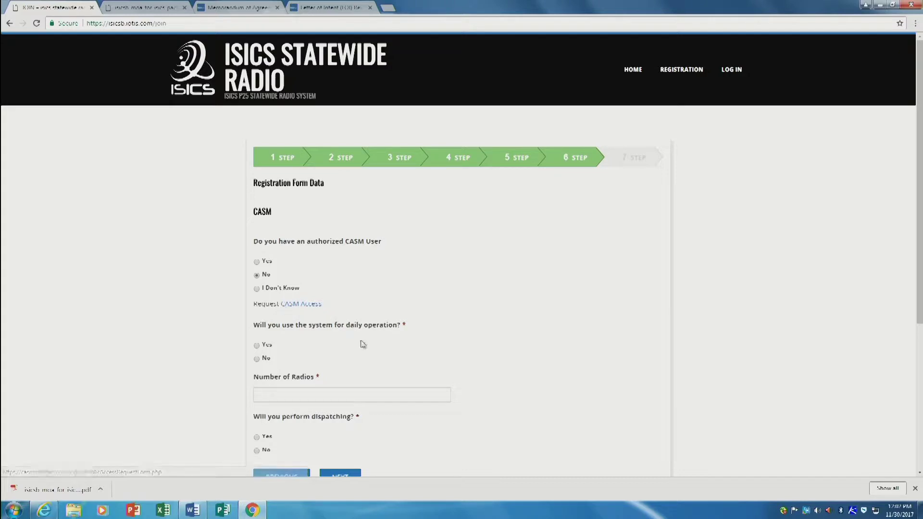
scroll(362, 348, "down", 3)
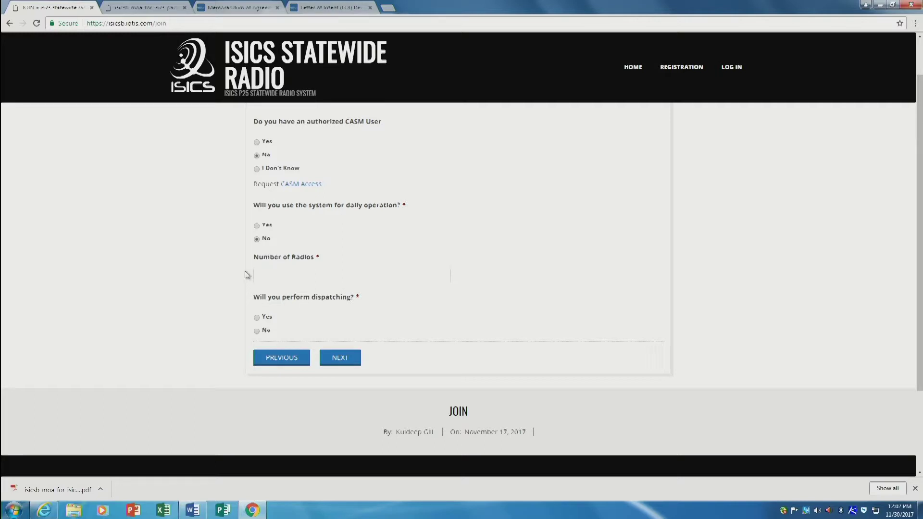
left_click(271, 274)
type("54")
key("BackSpace")
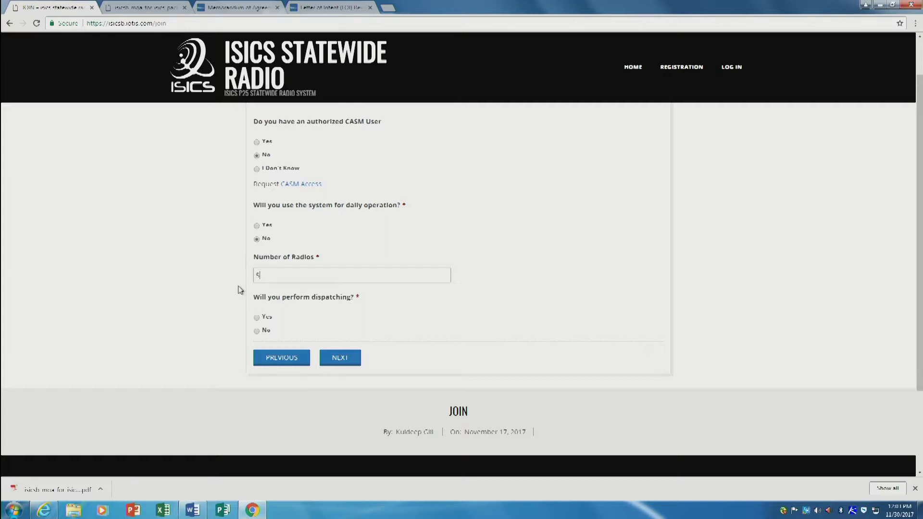
left_click(264, 331)
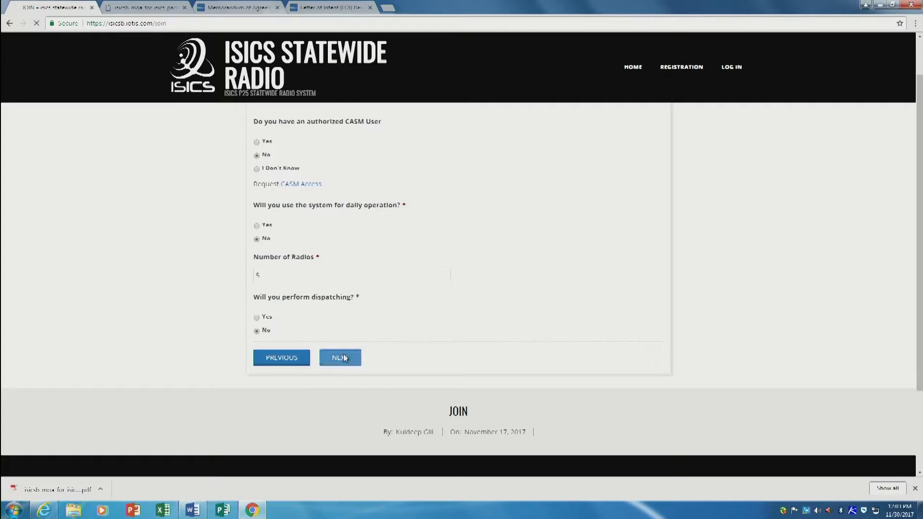
left_click(342, 356)
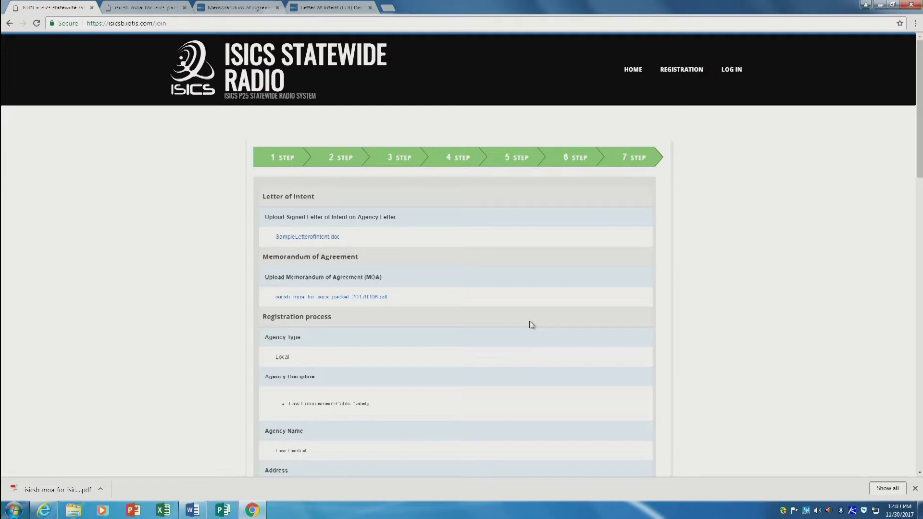
- Review the registration summary through to its end, and go back to the agency details in step 4
scroll(524, 324, "down", 7)
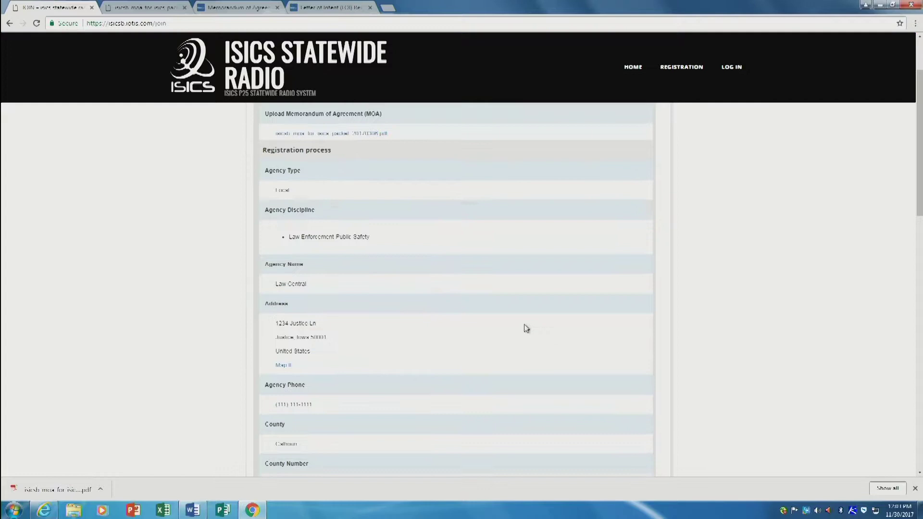
scroll(456, 307, "down", 10)
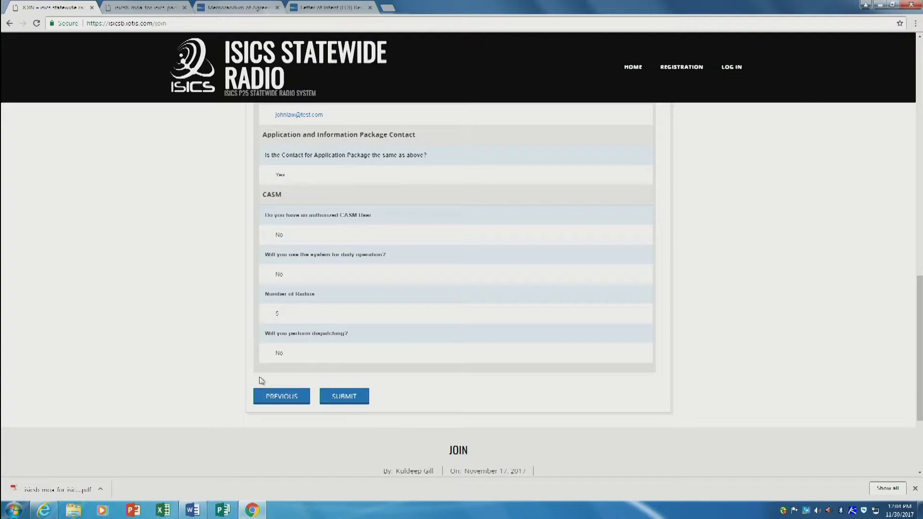
left_click(284, 397)
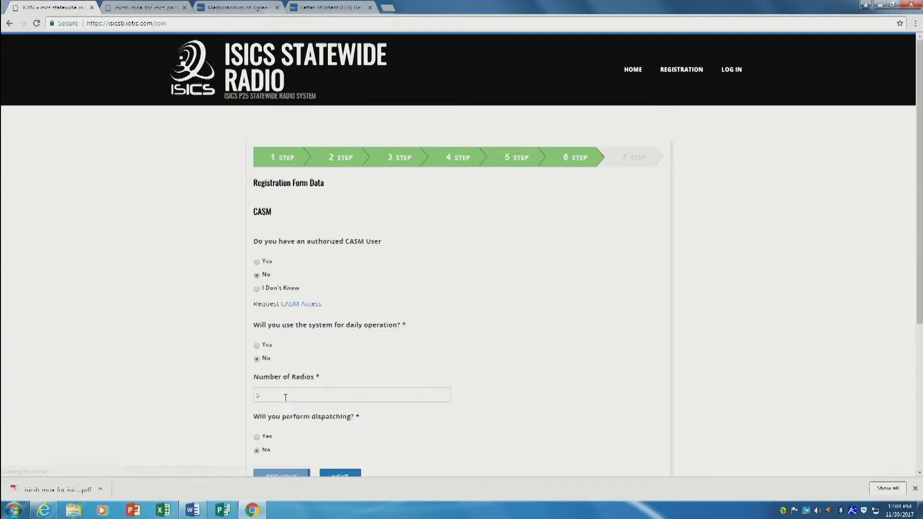
left_click(292, 476)
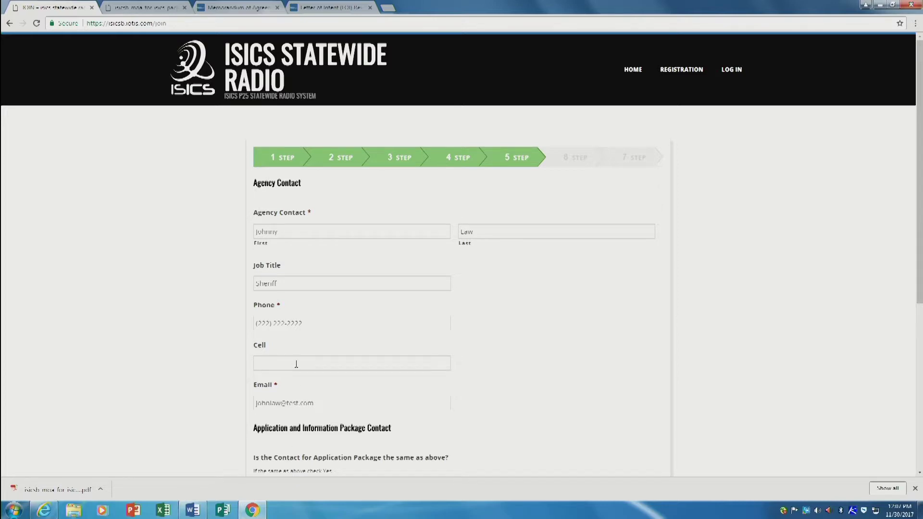
scroll(295, 363, "down", 5)
left_click(288, 255)
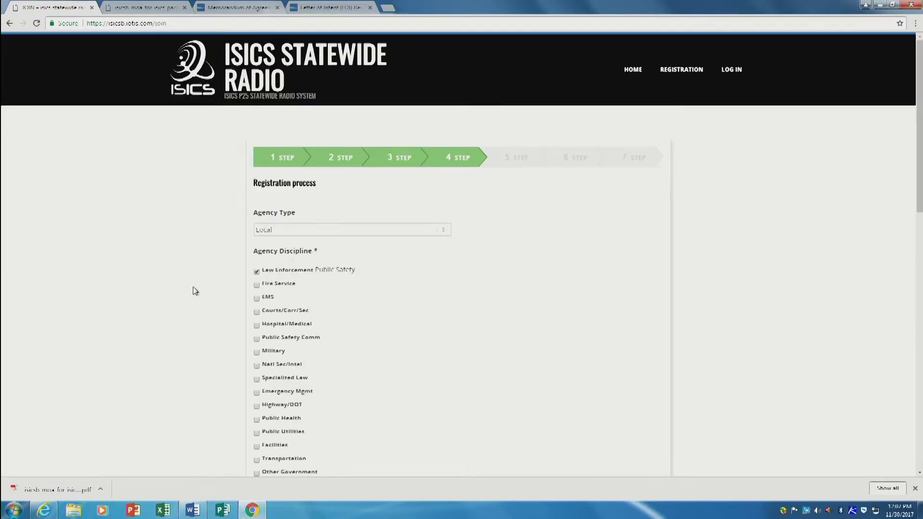
- Add EMS and Fire Service to the selected agency disciplines
scroll(195, 291, "down", 3)
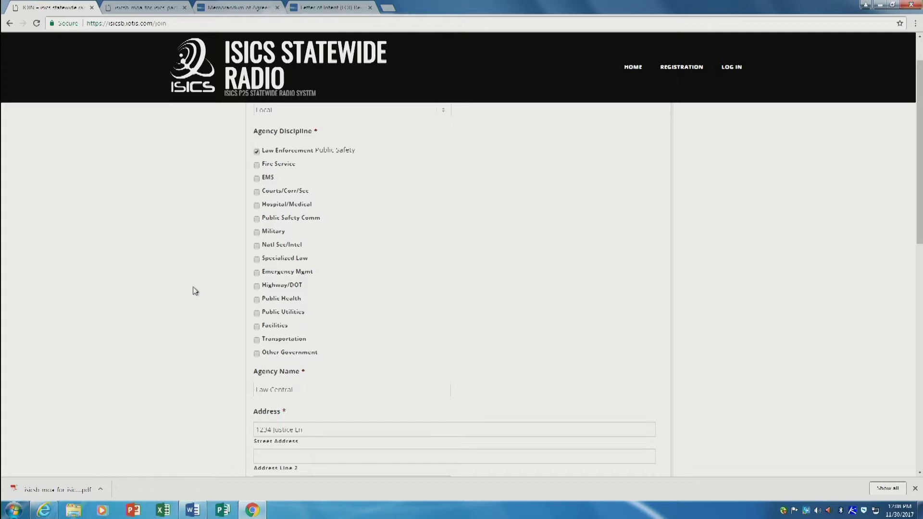
left_click(256, 178)
left_click(256, 165)
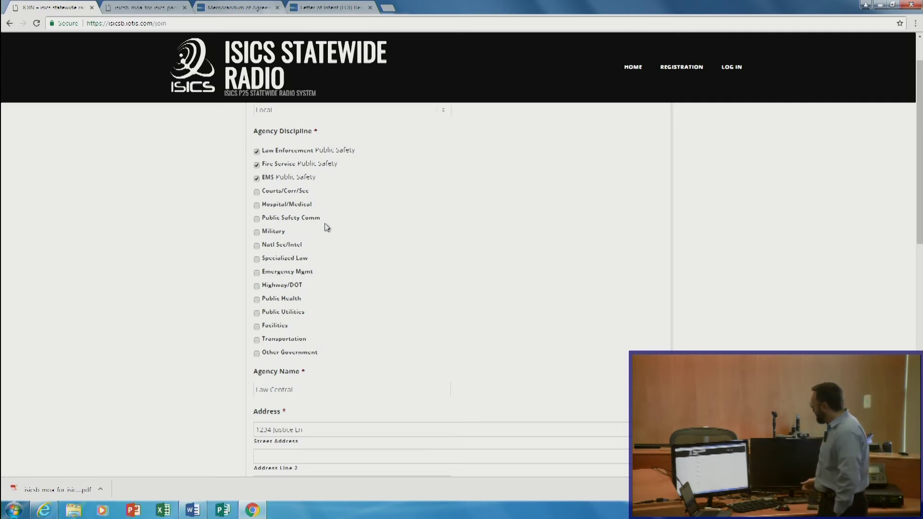
- Load the board's website isicsb.iowa.gov in the browser tab that holds the memorandum of agreement PDF
left_click(158, 9)
left_click(353, 24)
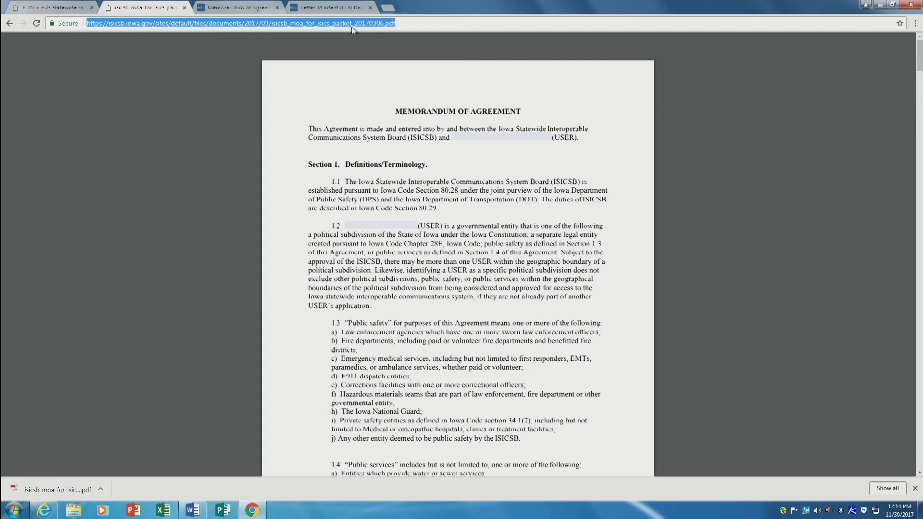
type("isicsb")
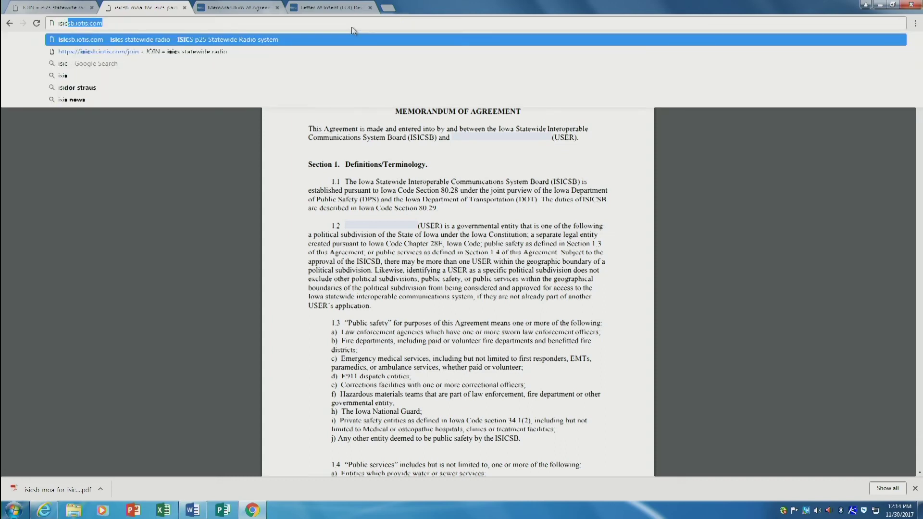
type(".")
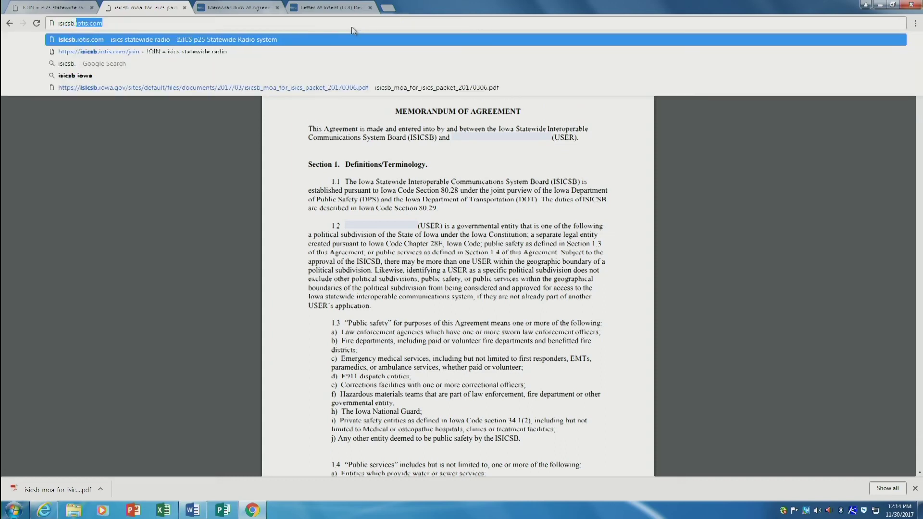
type("iowa.gov")
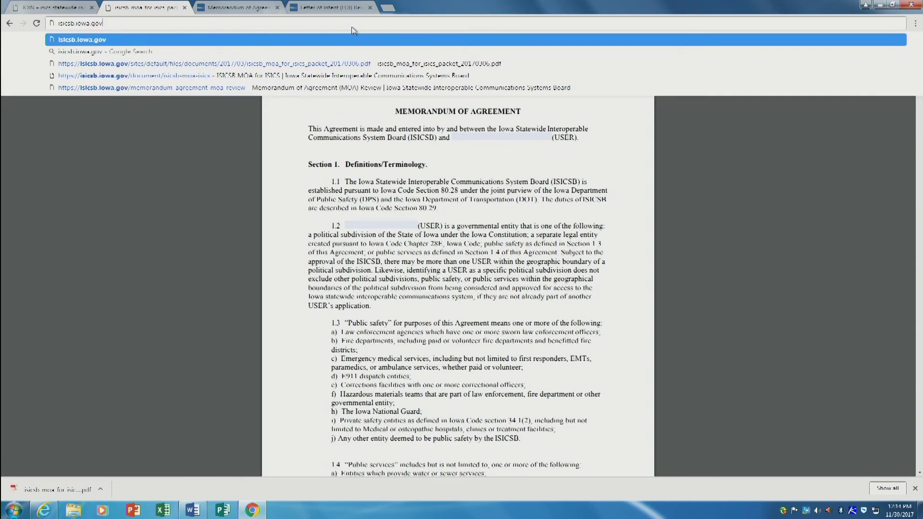
key("Return")
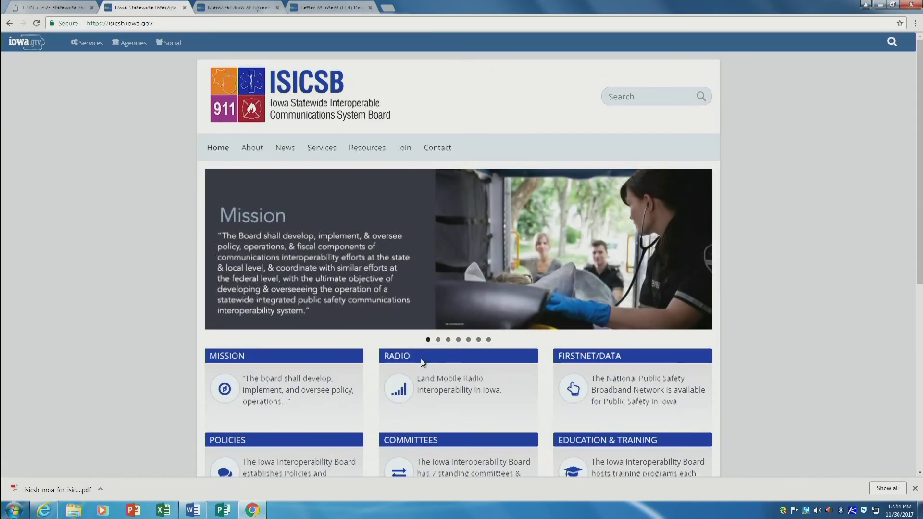
- Open the Radio section of the ISICSB site and look through the ISICS Radio Platform page down to its footer
left_click(405, 400)
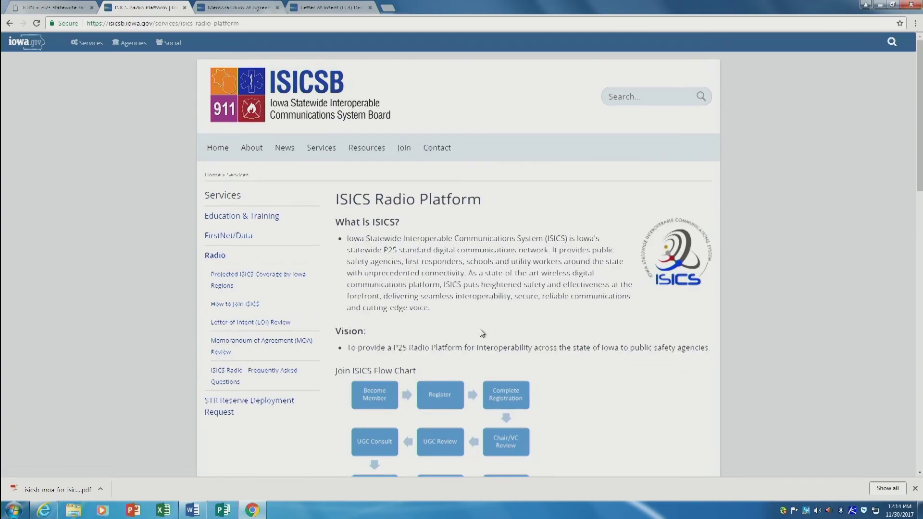
scroll(480, 334, "down", 10)
scroll(482, 333, "down", 6)
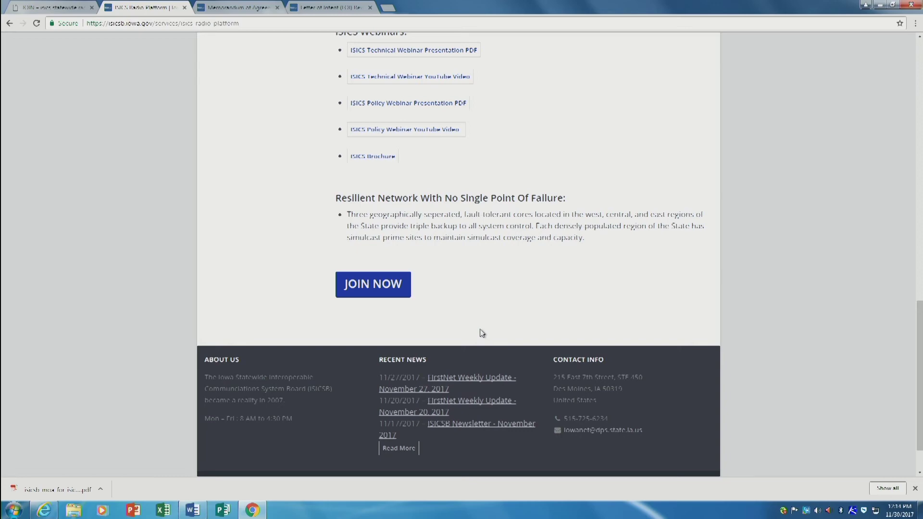
scroll(385, 325, "up", 12)
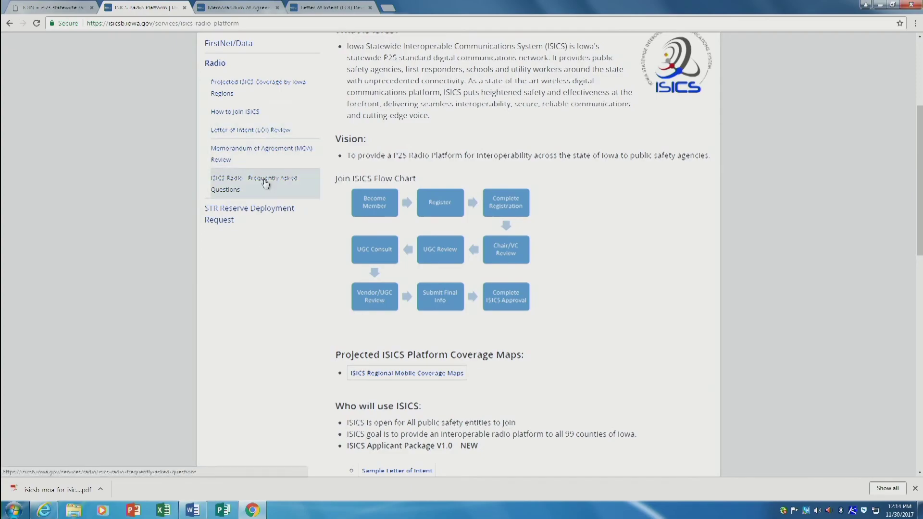
- Look through the ISICS Radio frequently asked questions, and open the How to Join ISICS page
left_click(264, 184)
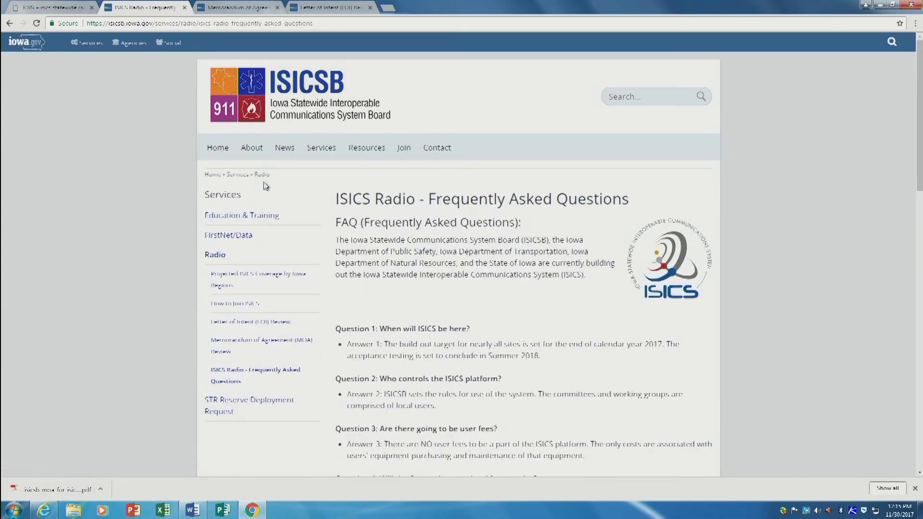
scroll(266, 186, "down", 17)
scroll(267, 187, "down", 3)
scroll(266, 188, "up", 20)
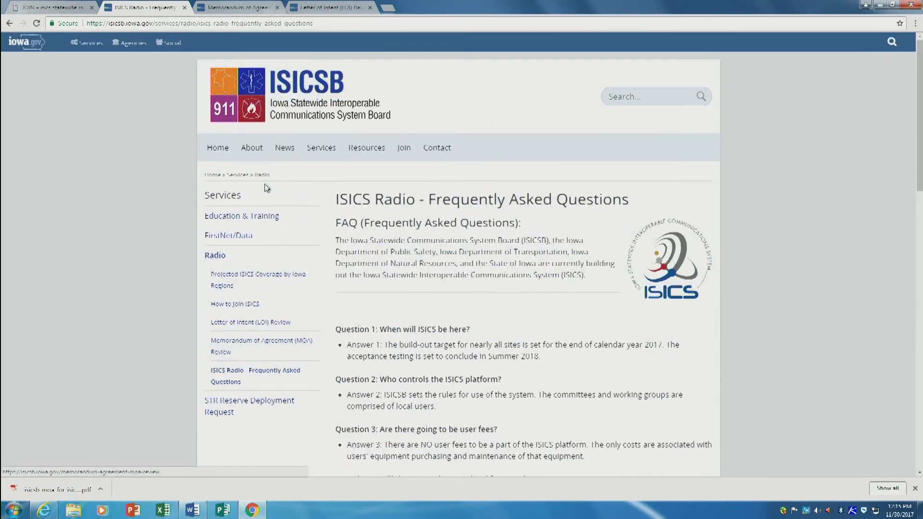
left_click(259, 304)
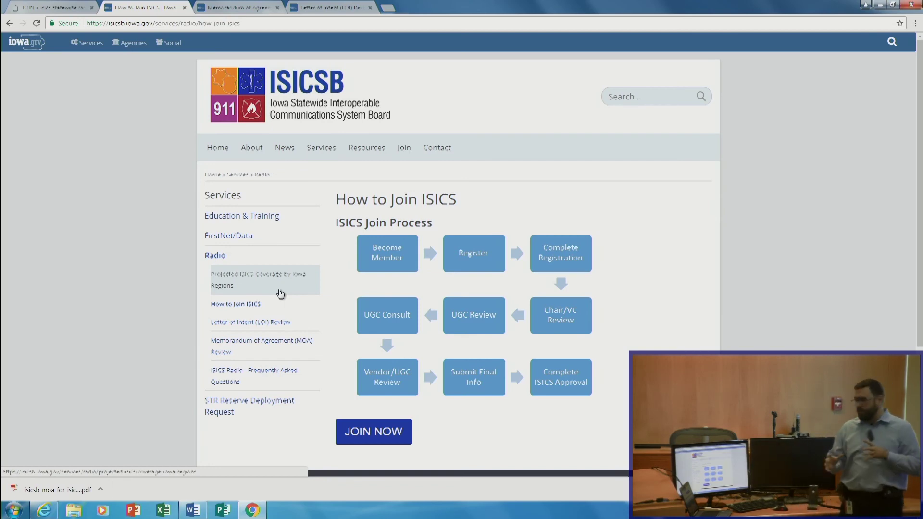
- Return to the ISICS Statewide Radio site, view the ISICS Users map, identify the agency at the northernmost marker, and examine the agency table
key("ctrl+shift+Tab")
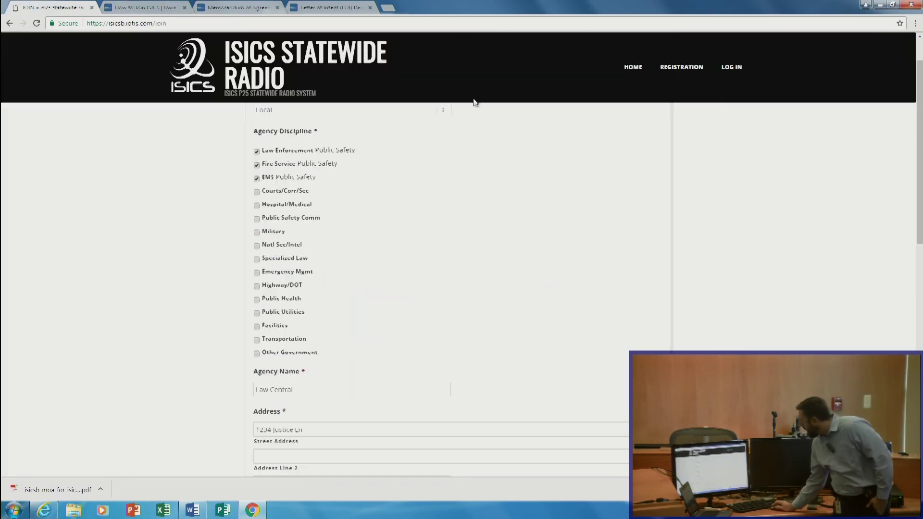
left_click(633, 67)
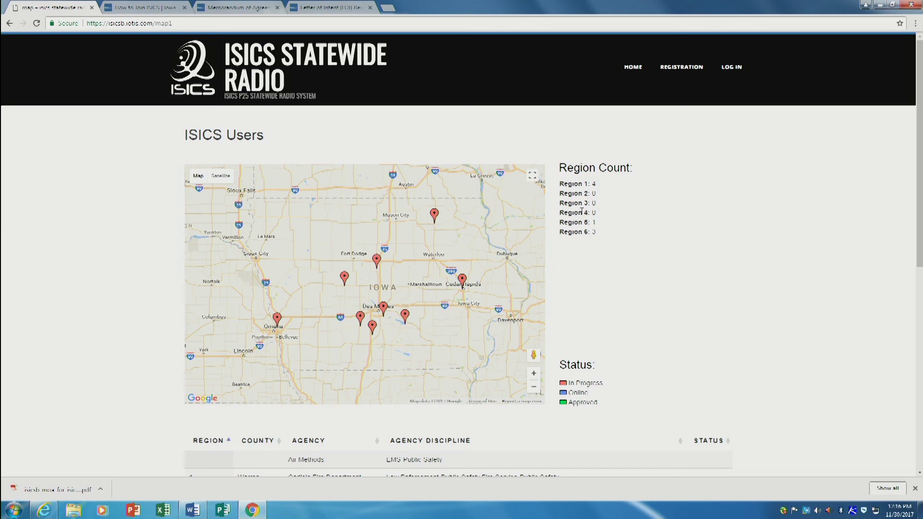
left_click(435, 217)
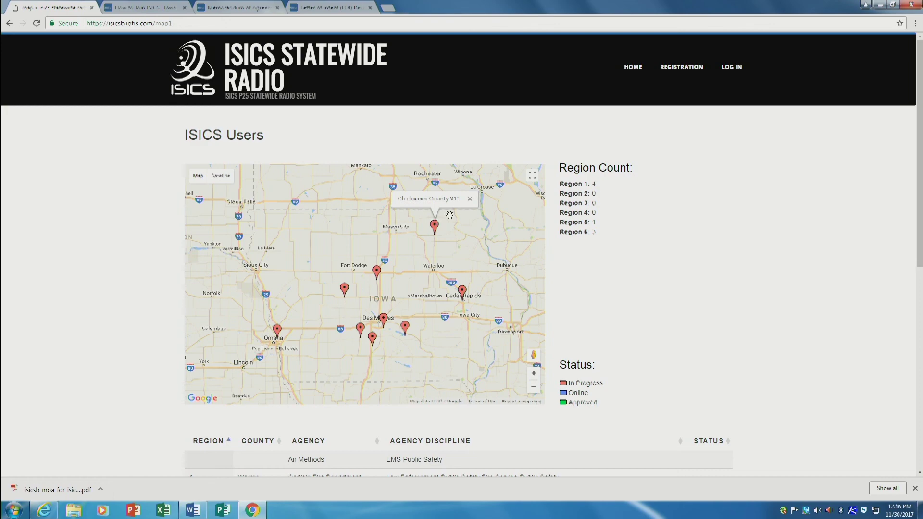
scroll(729, 229, "down", 5)
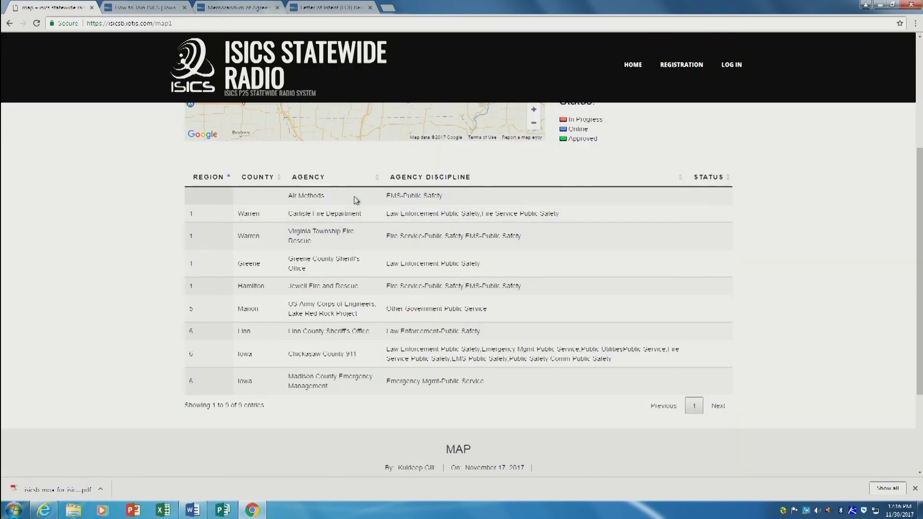